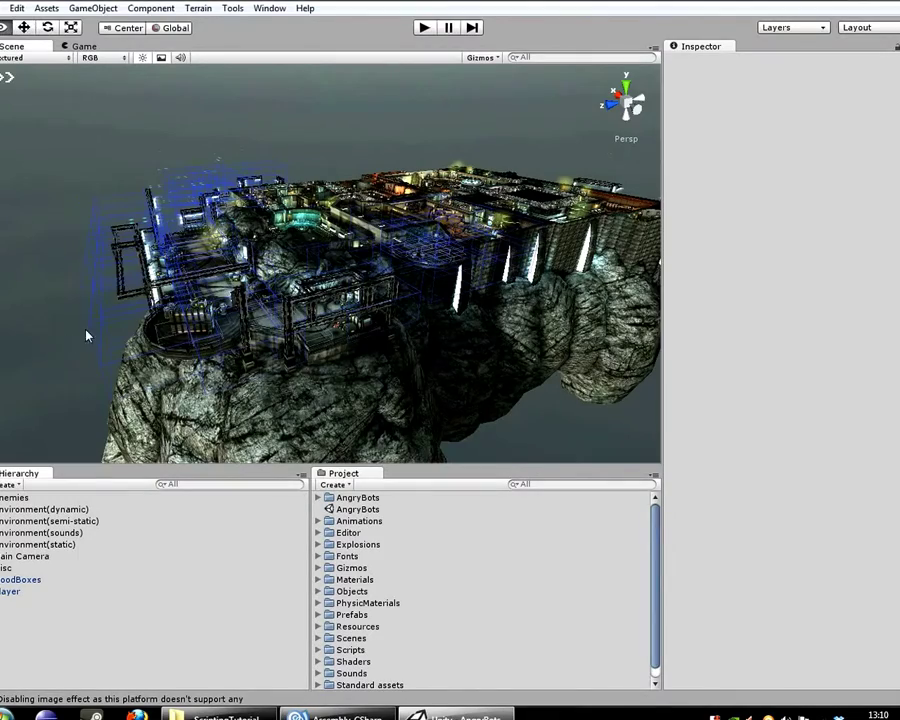
Run the AngryBots scene in play mode and shoot the flying attackers near the round gate.
{"action": "left_click_drag", "start_coordinate": [86, 333], "coordinate": [64, 319], "text": "alt"}
{"action": "left_click_drag", "start_coordinate": [173, 272], "coordinate": [311, 229], "text": "alt"}
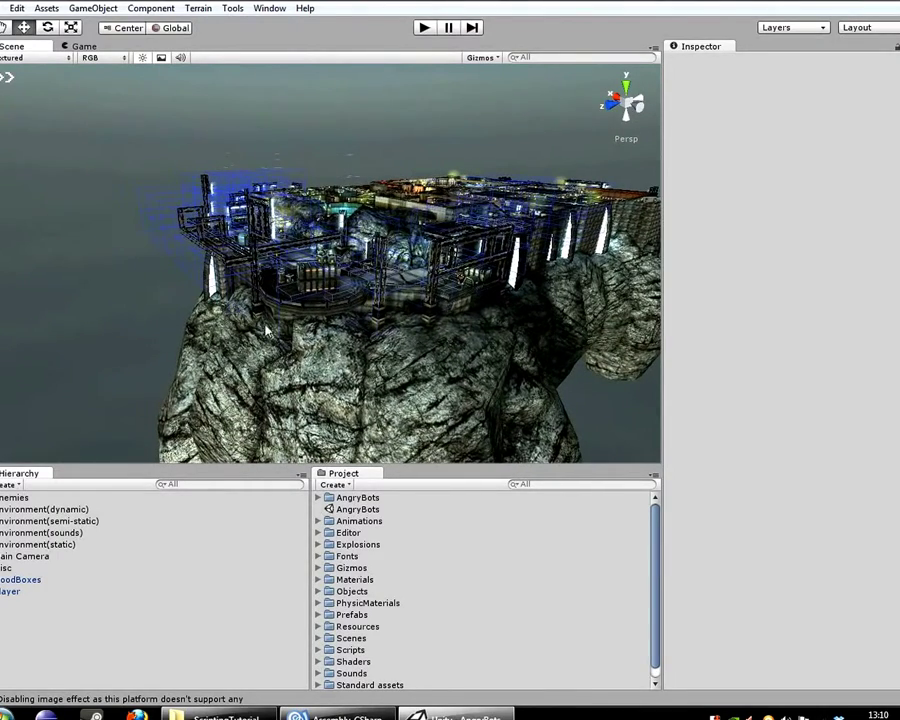
{"action": "left_click_drag", "start_coordinate": [441, 283], "coordinate": [426, 224], "text": "alt"}
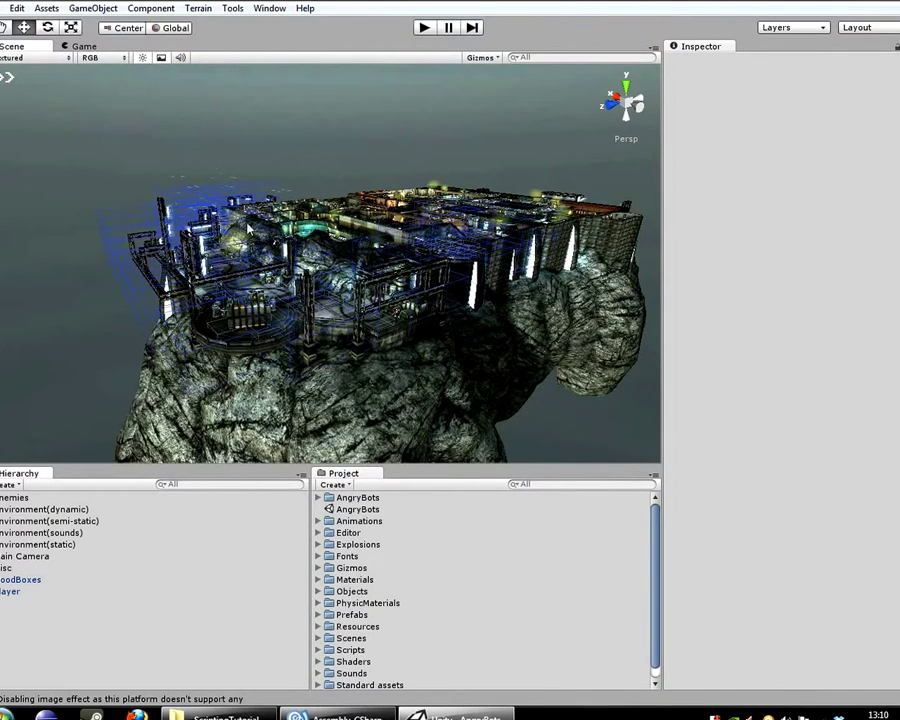
{"action": "left_click", "coordinate": [425, 28]}
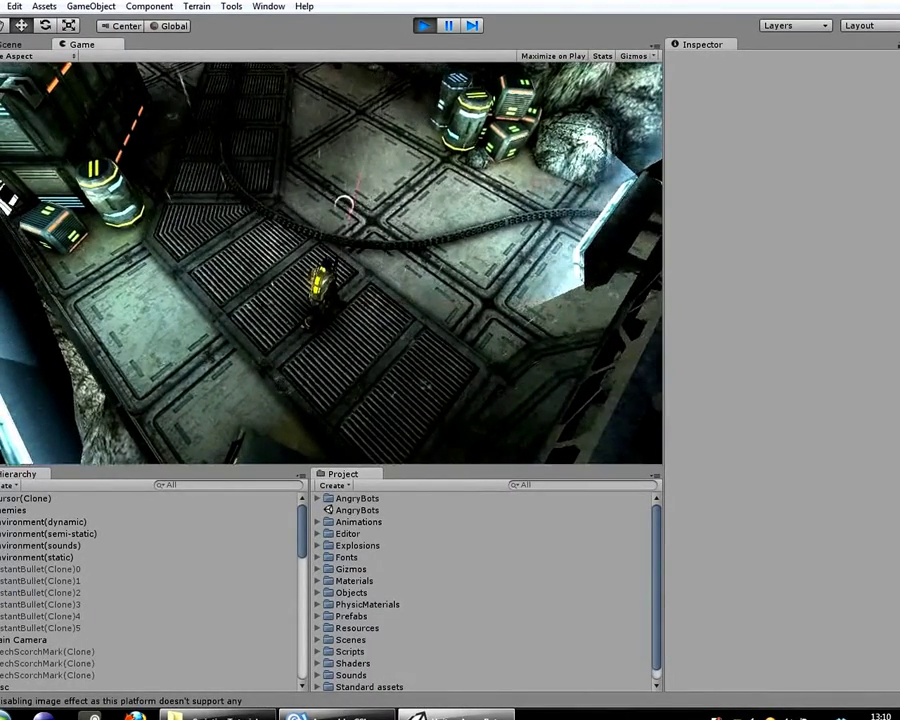
{"action": "key", "text": "w"}
{"action": "key", "text": "w"}
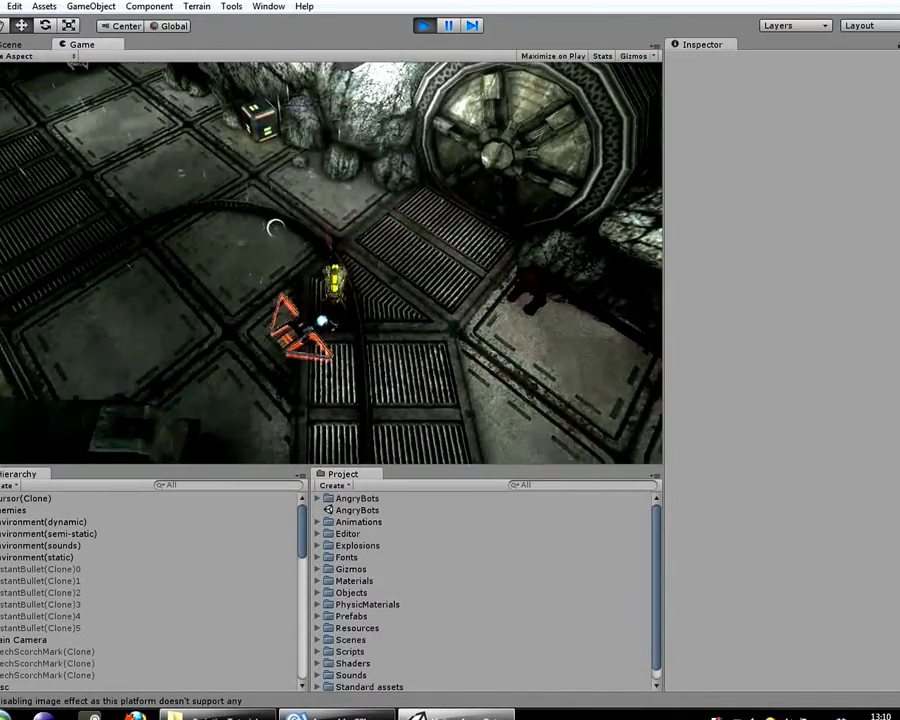
{"action": "key", "text": "d"}
{"action": "key", "text": "s"}
{"action": "mouse_move", "coordinate": [203, 289]}
{"action": "left_mouse_down"}
{"action": "mouse_move", "coordinate": [239, 229]}
{"action": "mouse_move", "coordinate": [291, 199]}
{"action": "mouse_move", "coordinate": [259, 209]}
{"action": "left_mouse_up"}
{"action": "key", "text": "s"}
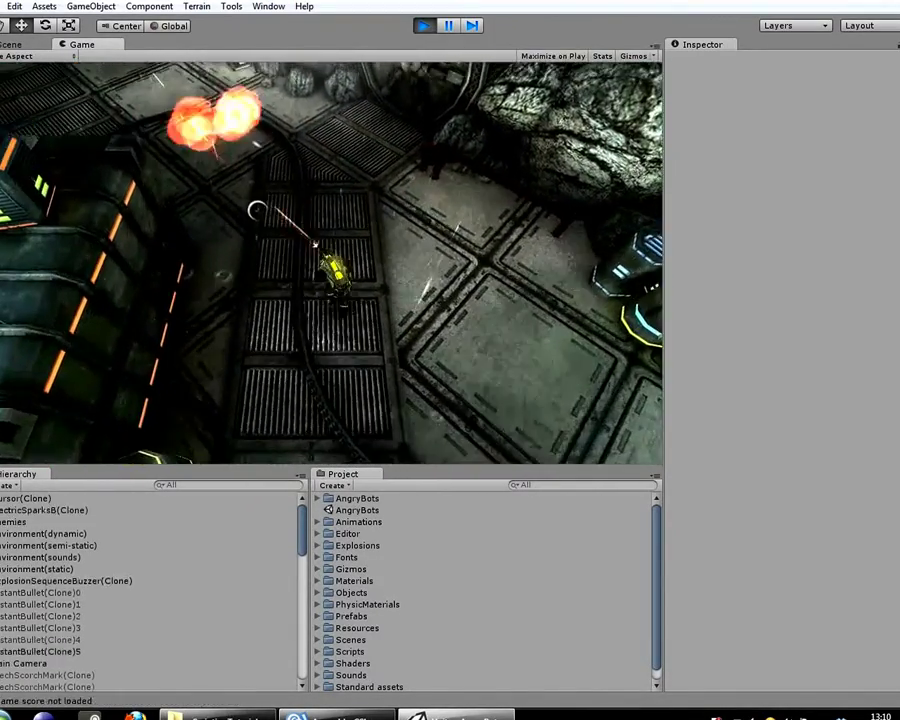
{"action": "key", "text": "w"}
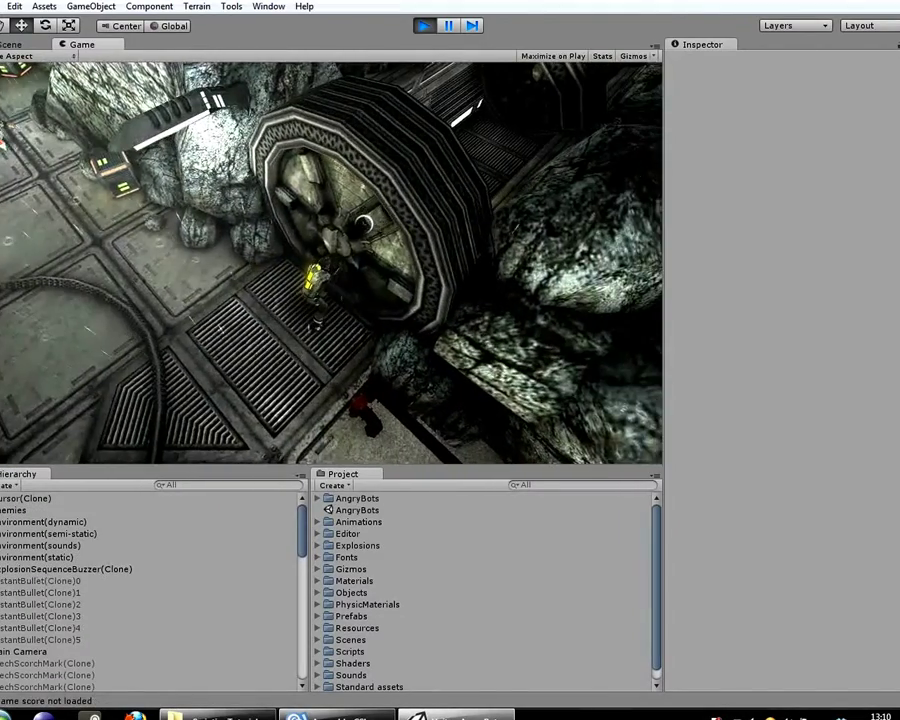
Play on in the outdoor yard, moving away from the round gate and shooting the approaching spider robot.
{"action": "key", "text": "a"}
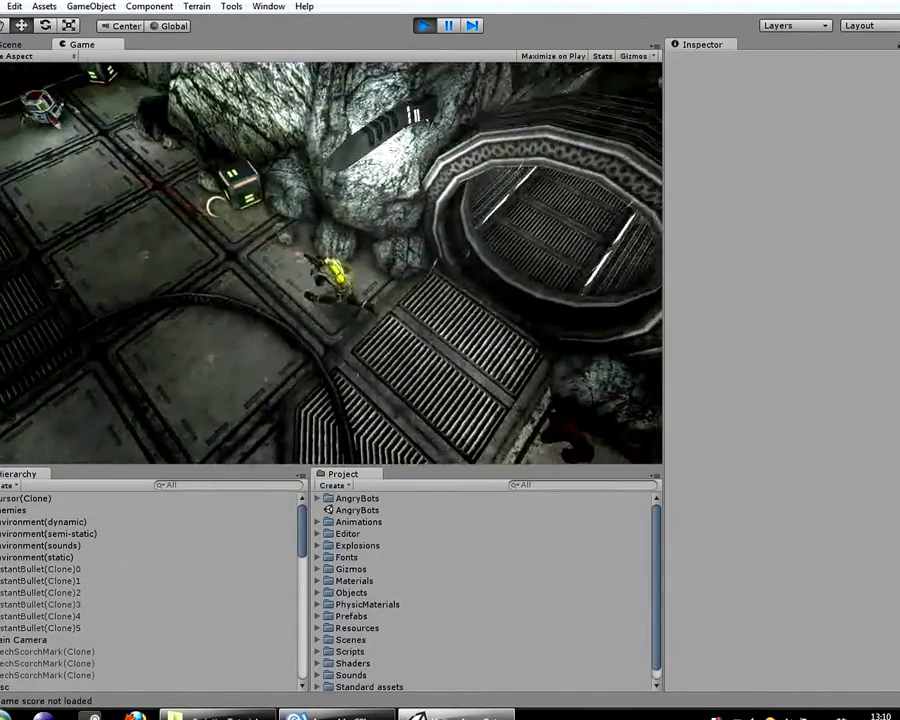
{"action": "key", "text": "a"}
{"action": "left_click_drag", "start_coordinate": [223, 206], "coordinate": [204, 232]}
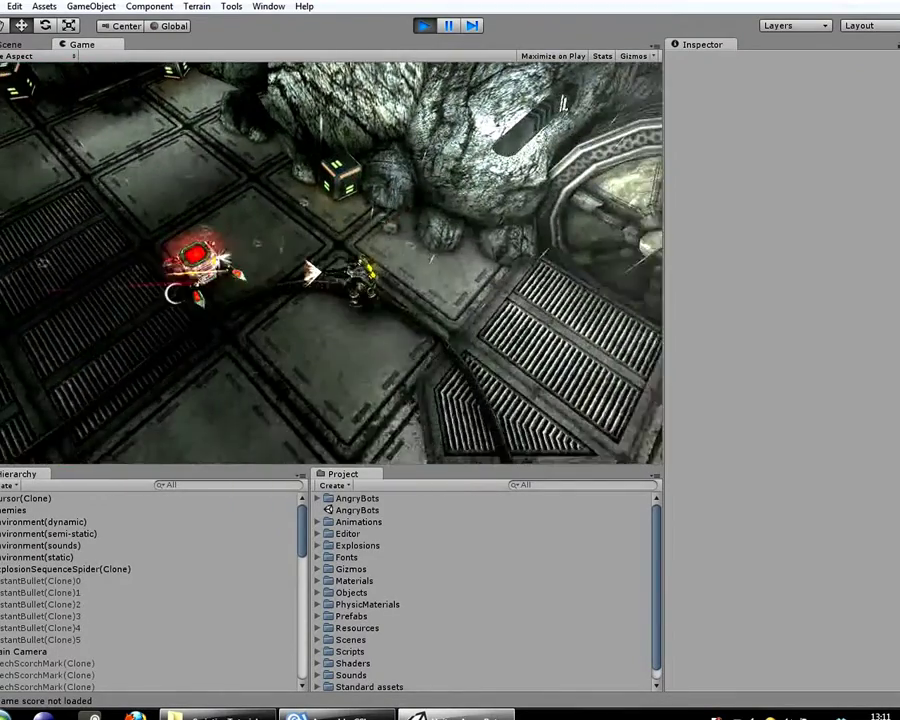
{"action": "key", "text": "d"}
{"action": "key", "text": "s"}
{"action": "left_click_drag", "start_coordinate": [175, 293], "coordinate": [240, 205]}
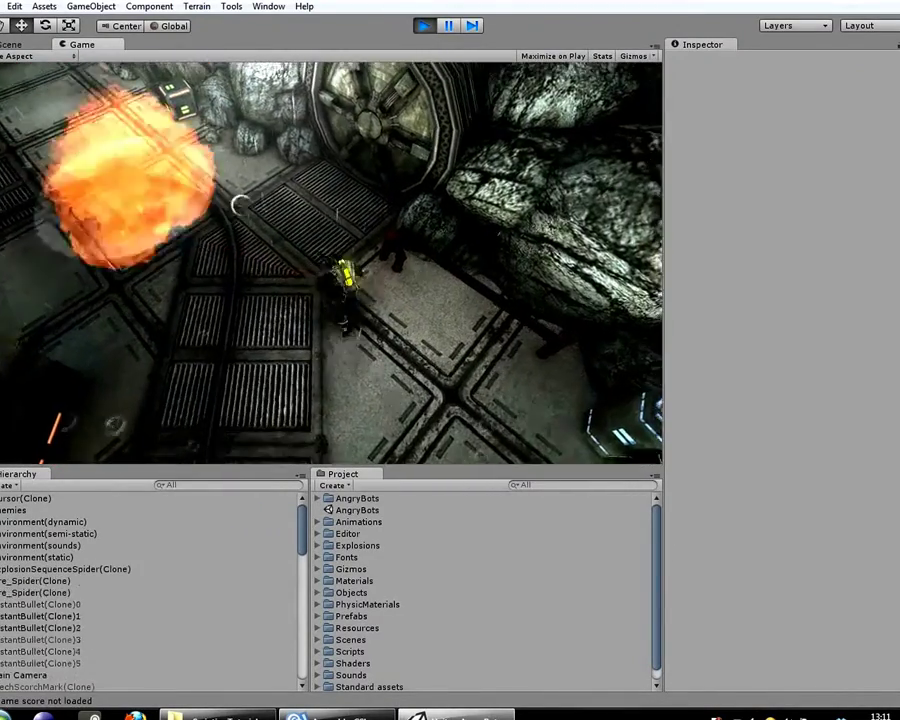
Move the player through the round gate into the indoor lobby and shoot the spider robot there.
{"action": "key", "text": "w"}
{"action": "key", "text": "w"}
{"action": "key", "text": "d"}
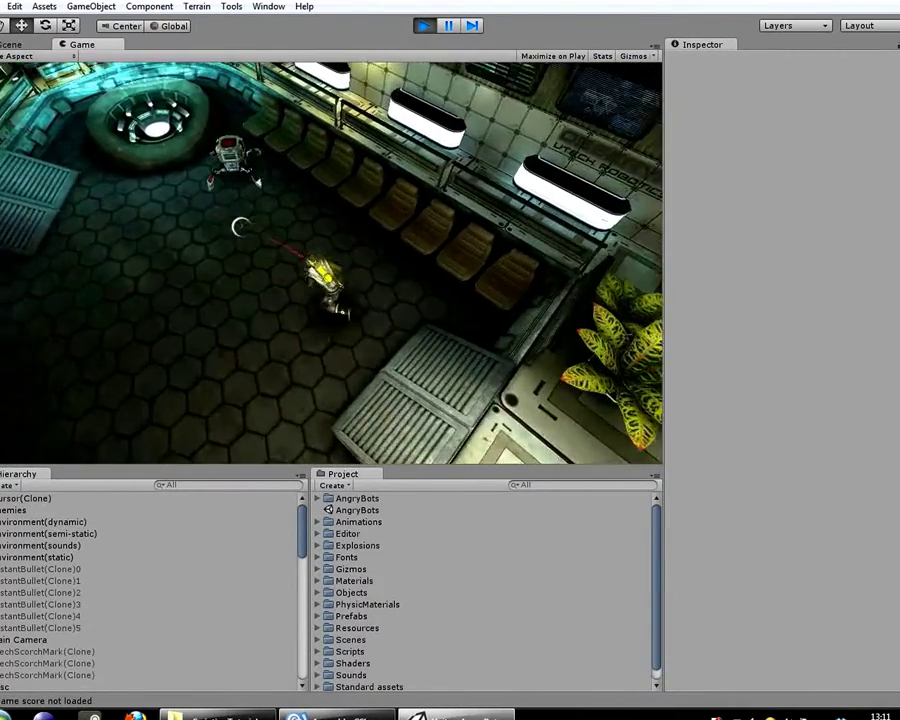
{"action": "key", "text": "a"}
{"action": "mouse_move", "coordinate": [305, 235]}
{"action": "left_mouse_down"}
{"action": "mouse_move", "coordinate": [325, 237]}
{"action": "mouse_move", "coordinate": [312, 212]}
{"action": "left_mouse_up"}
{"action": "key", "text": "s"}
{"action": "key", "text": "w"}
{"action": "key", "text": "w"}
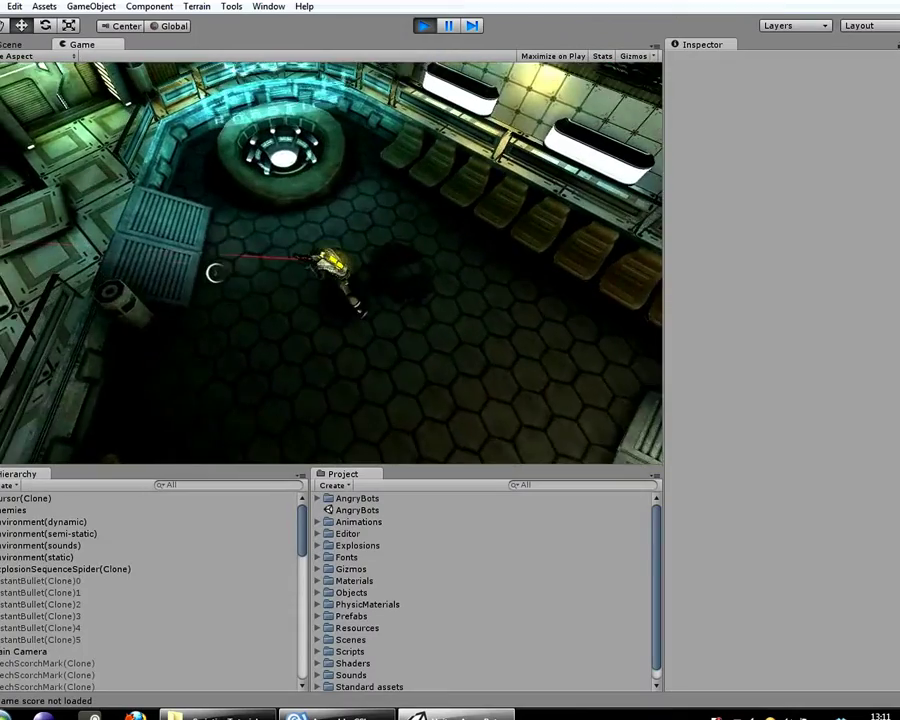
Walk the player through the lobby and the dark rooms beyond it, and stop play mode.
{"action": "key", "text": "w"}
{"action": "key", "text": "a"}
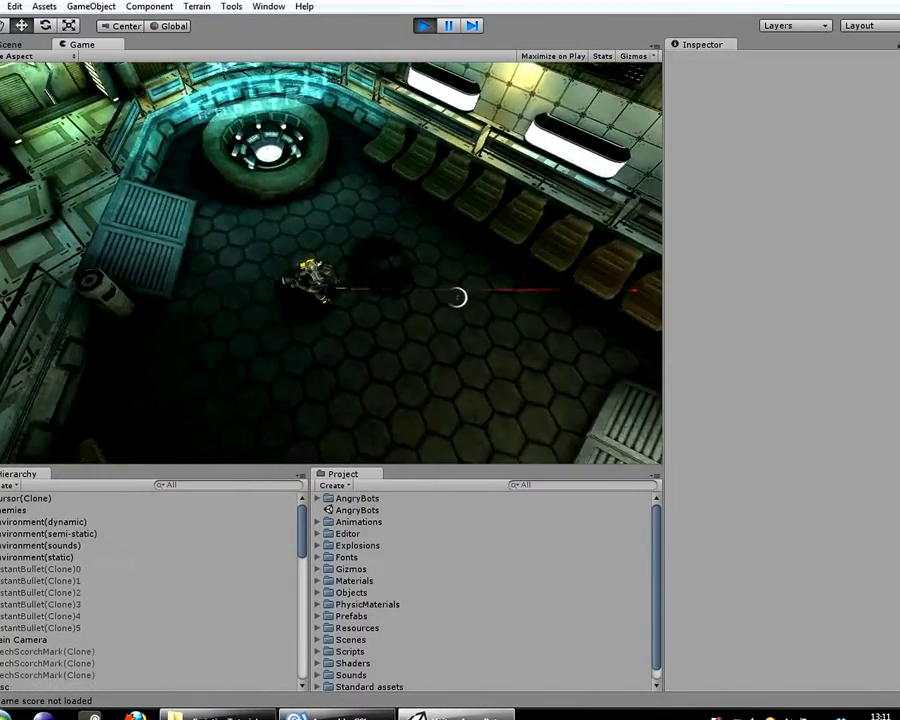
{"action": "key", "text": "d"}
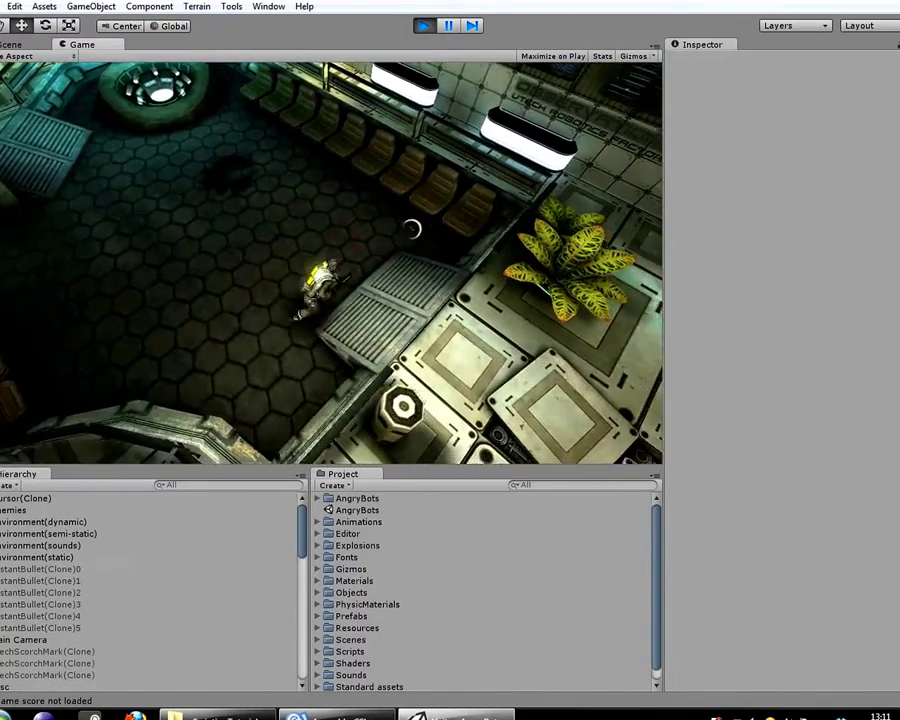
{"action": "key", "text": "d"}
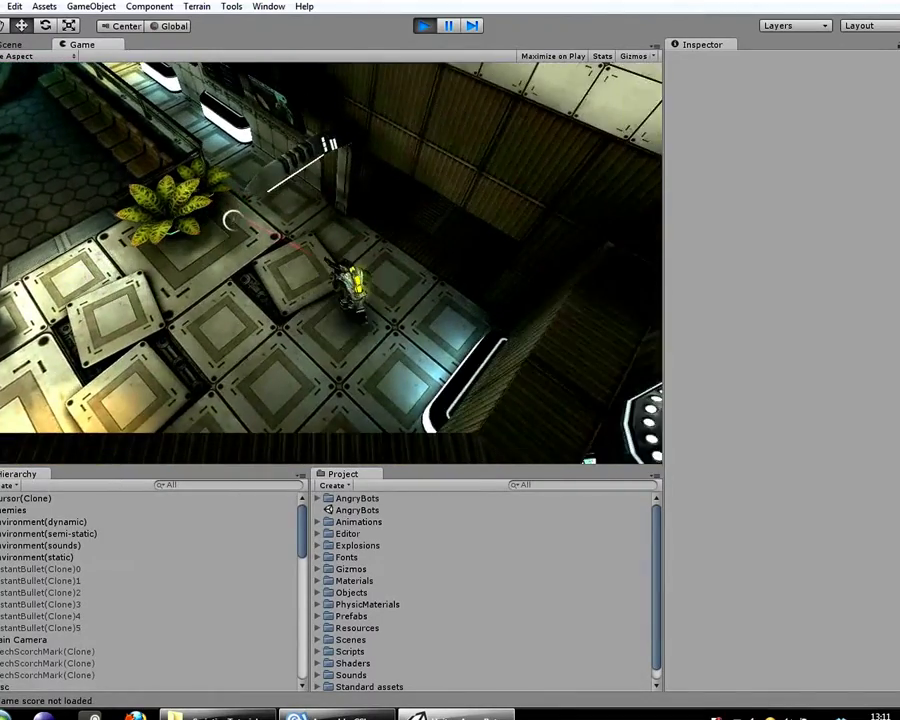
{"action": "key", "text": "w"}
{"action": "key", "text": "d"}
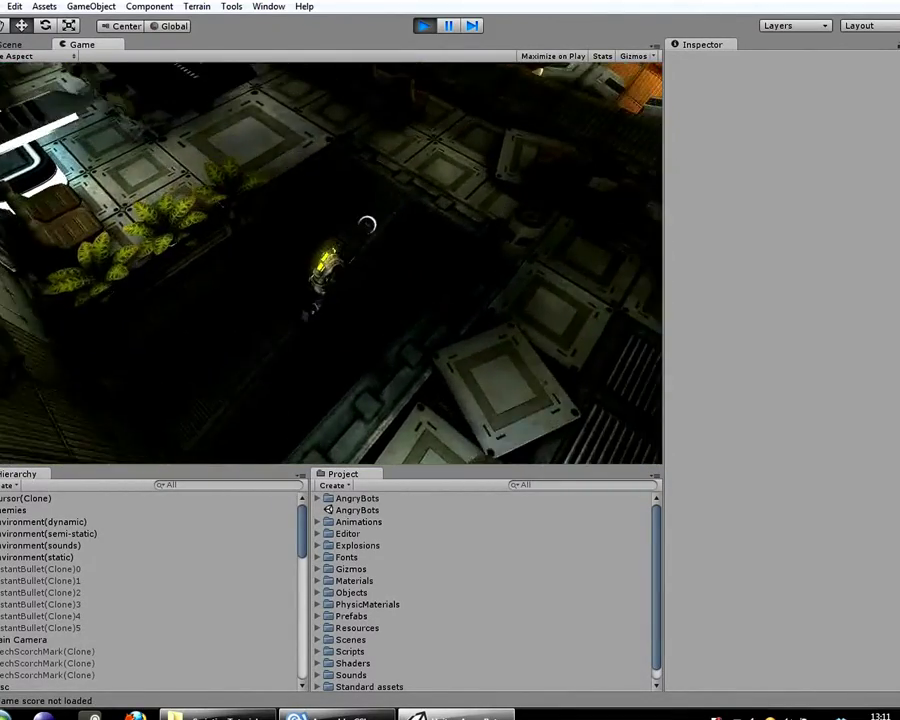
{"action": "key", "text": "w"}
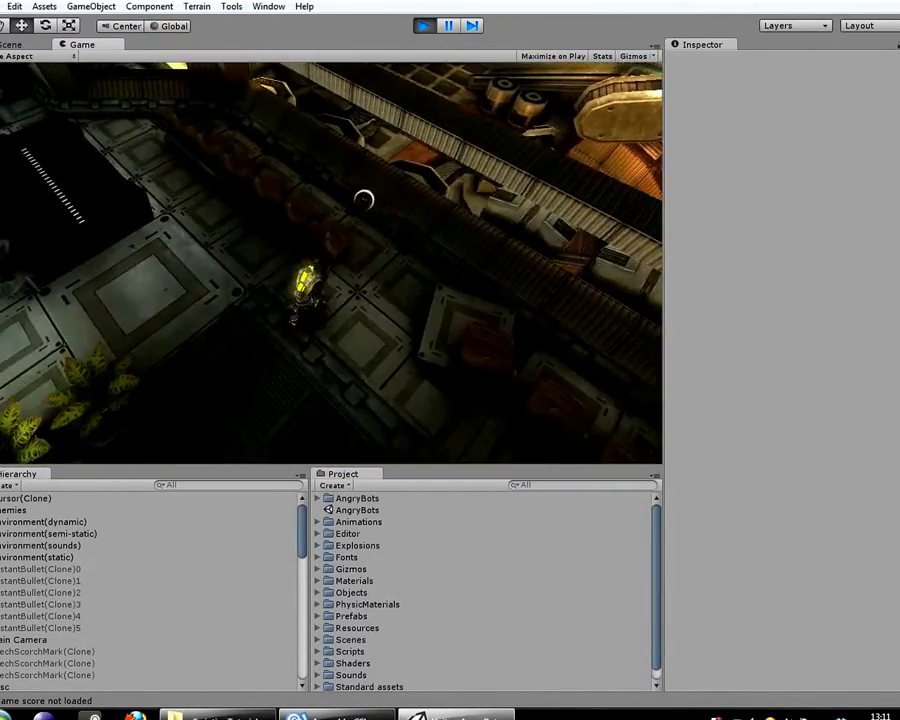
{"action": "key", "text": "a"}
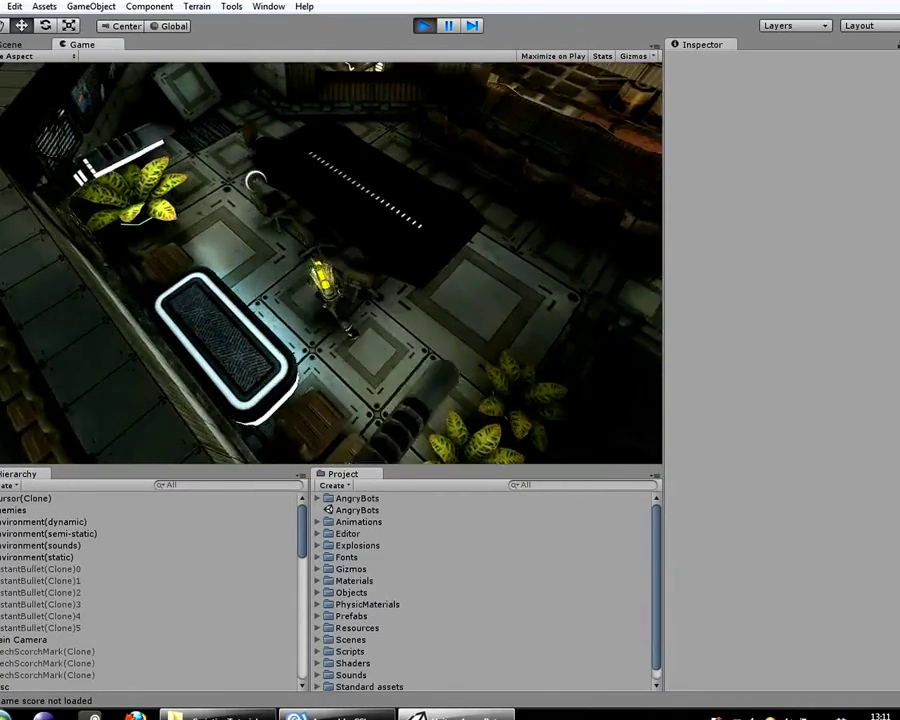
{"action": "key", "text": "w"}
{"action": "key", "text": "d"}
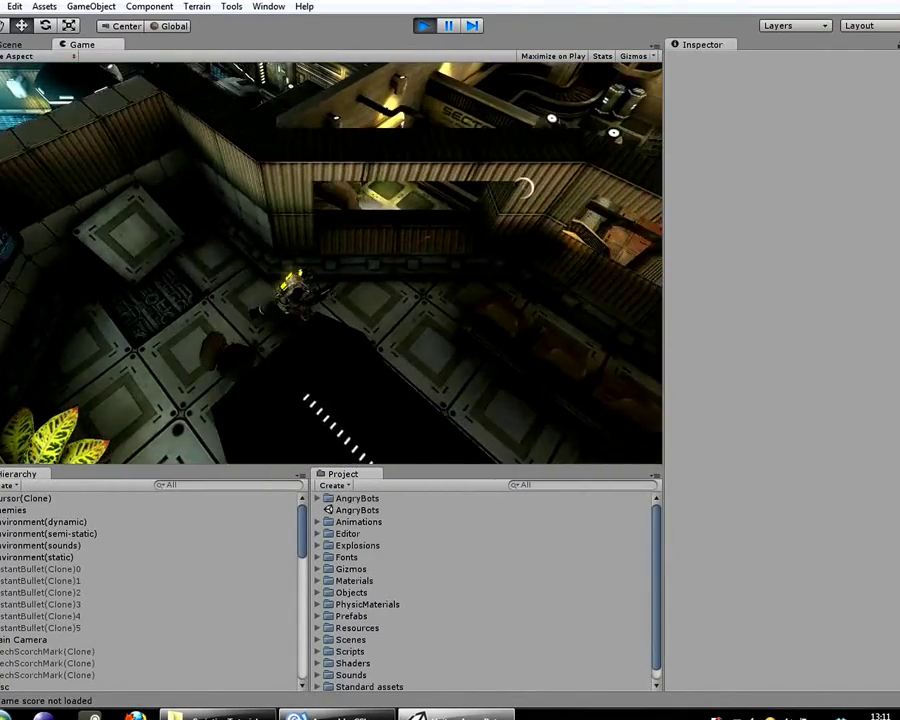
{"action": "key", "text": "s"}
{"action": "key", "text": "d"}
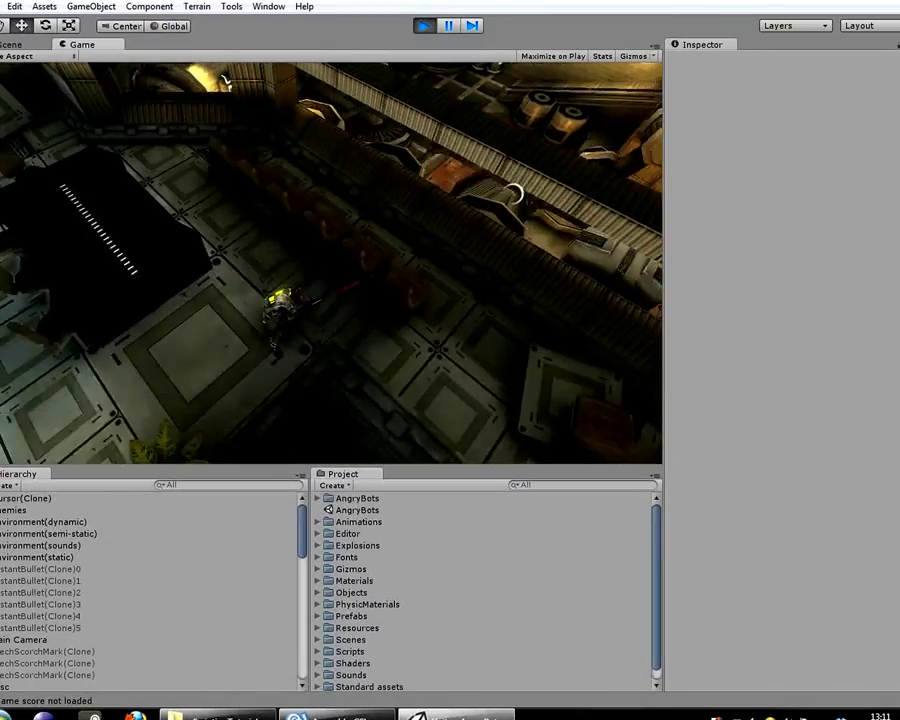
{"action": "key", "text": "d"}
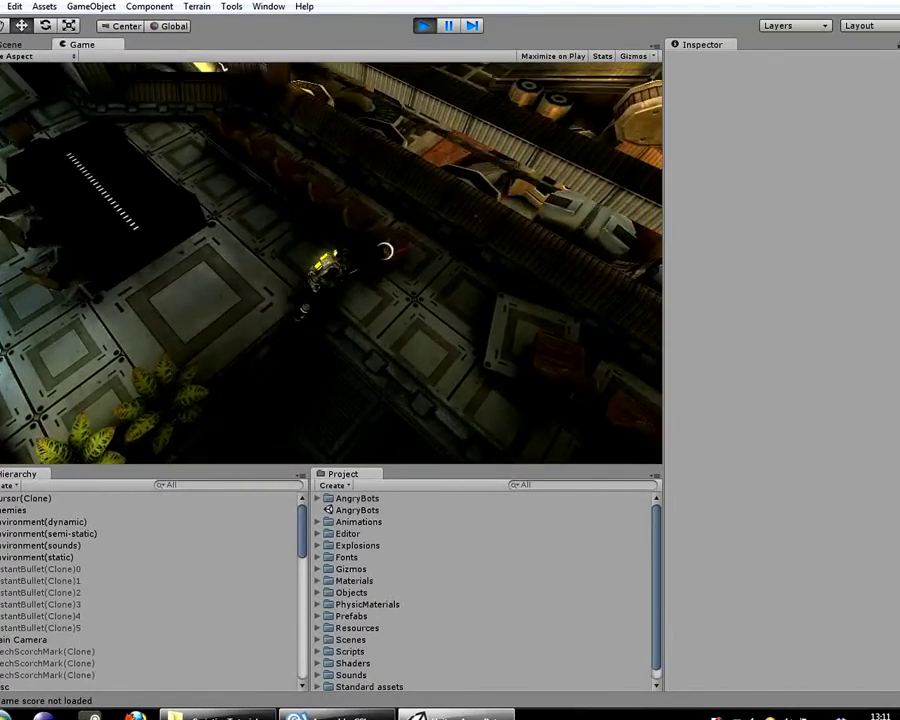
{"action": "key", "text": "s"}
{"action": "left_click", "coordinate": [424, 27]}
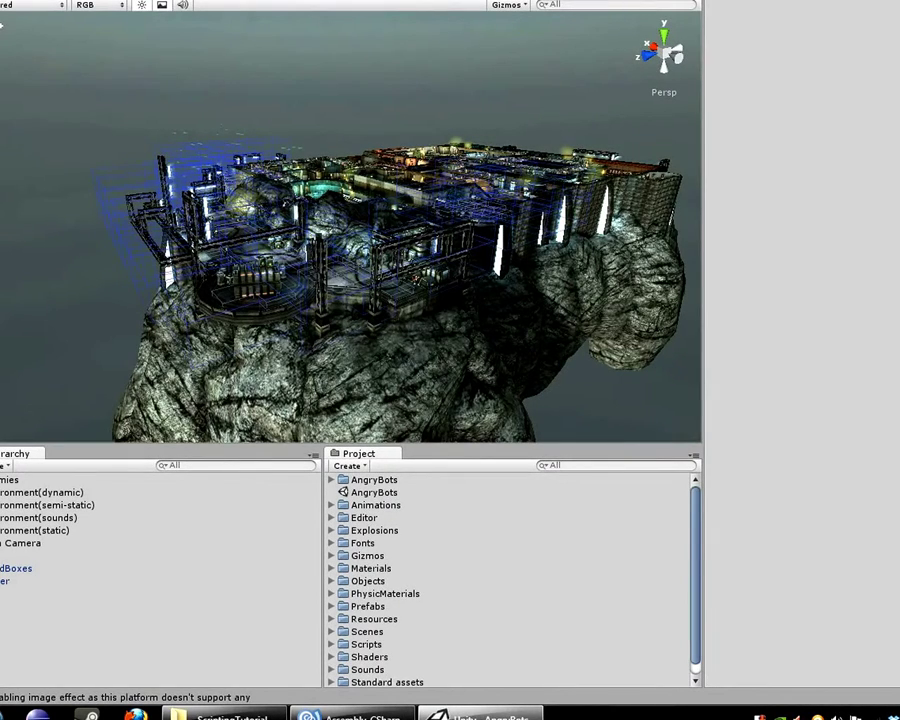
Start a new project and set its location to an IntroTutorial folder inside the user's Documents folder.
{"action": "left_click", "coordinate": [0, 0]}
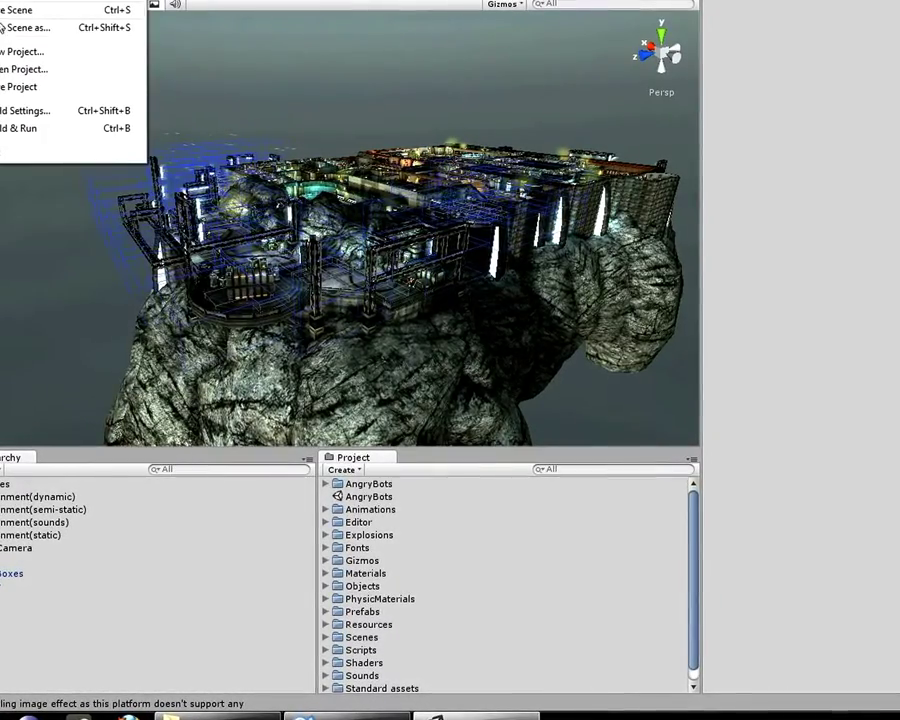
{"action": "left_click", "coordinate": [3, 51]}
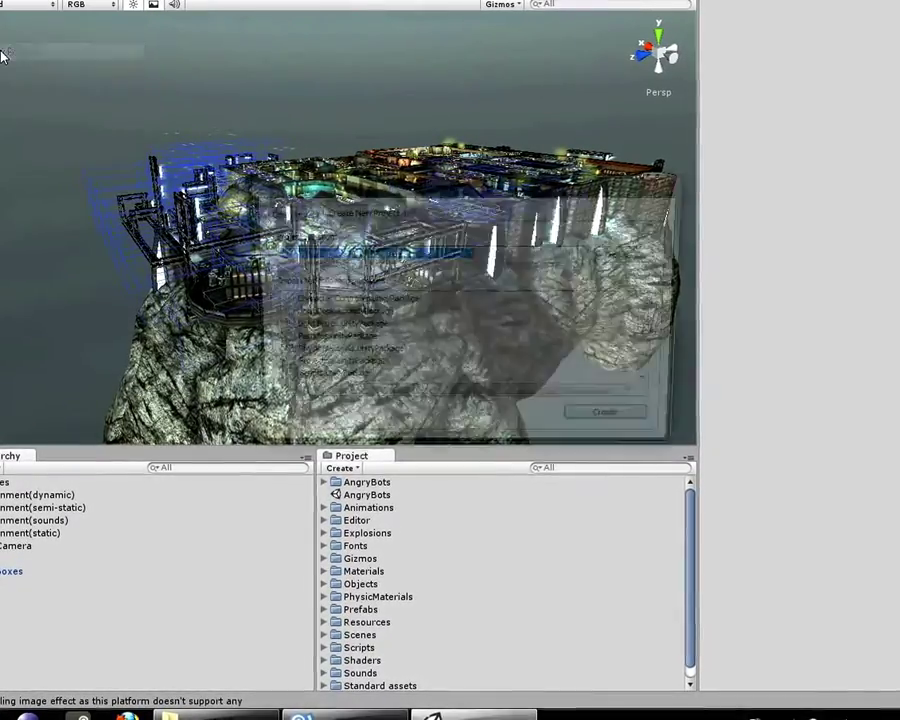
{"action": "left_click", "coordinate": [405, 252]}
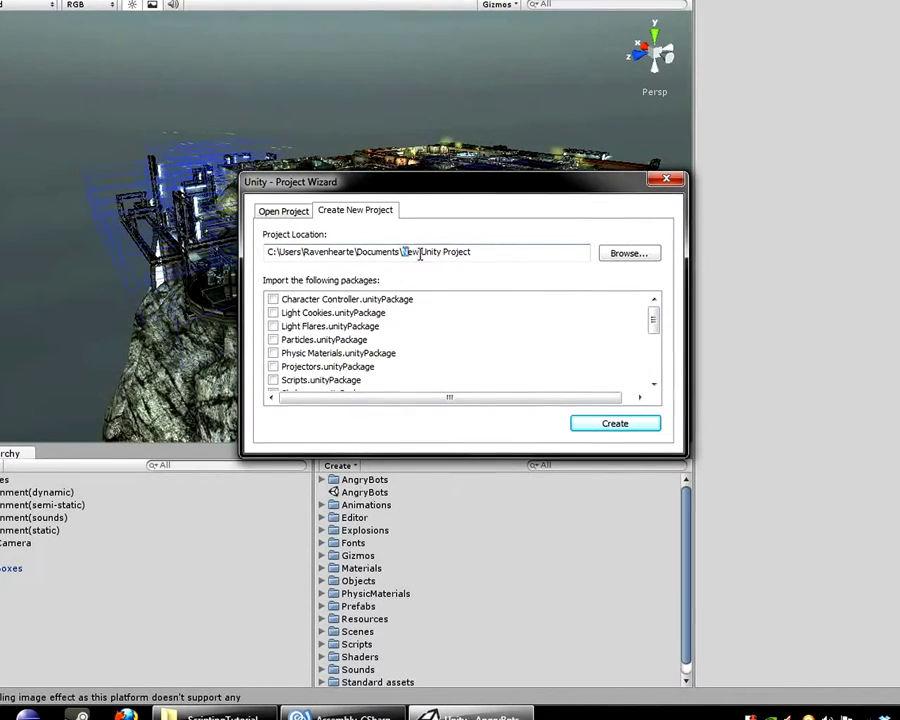
{"action": "left_click_drag", "start_coordinate": [405, 252], "coordinate": [504, 253]}
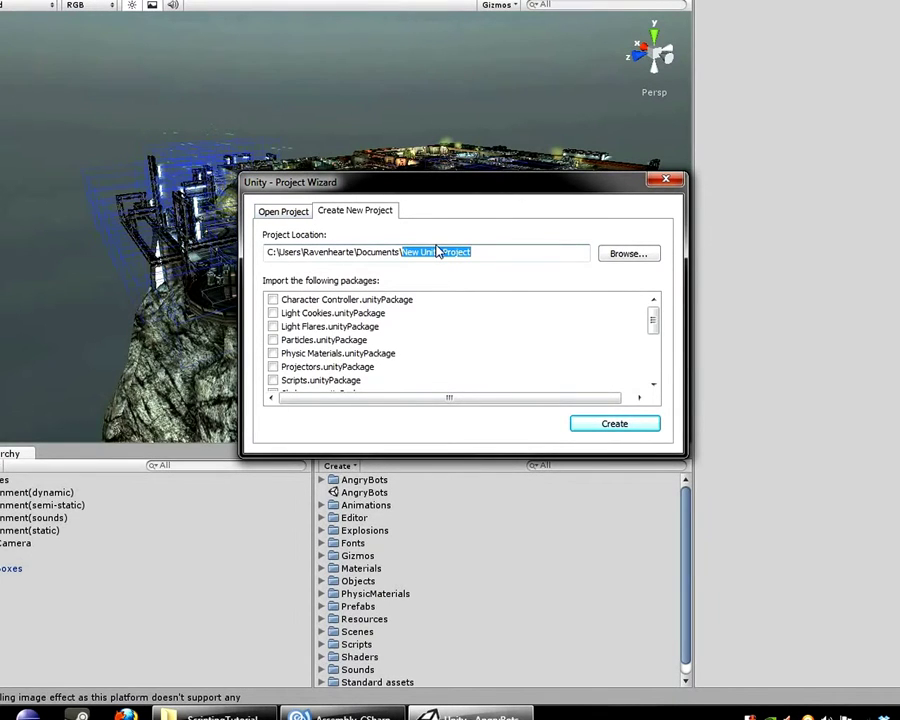
{"action": "type", "text": "Int"}
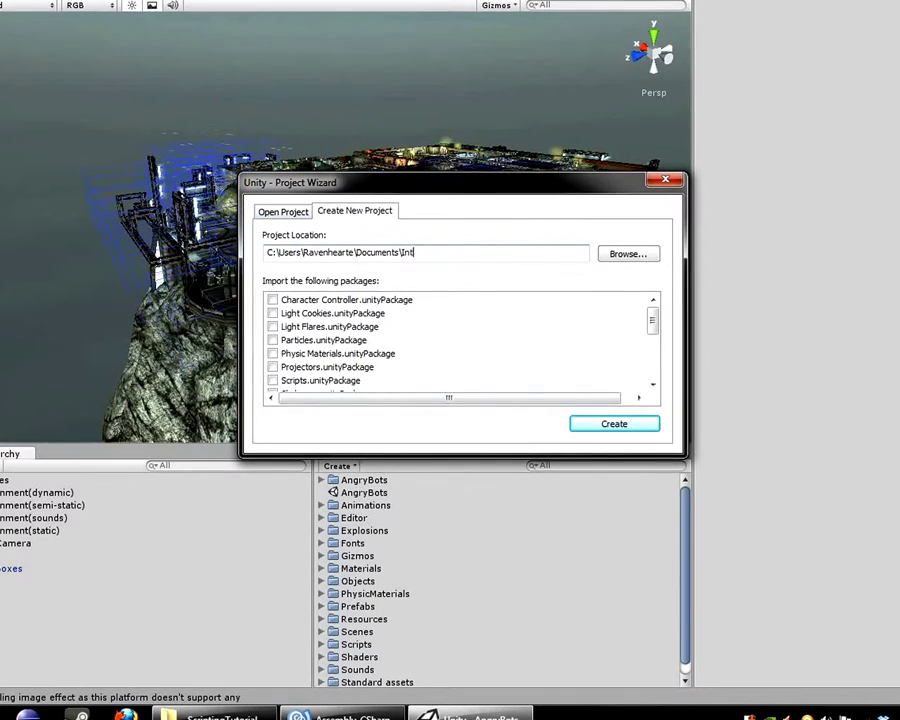
{"action": "type", "text": "roTutorial"}
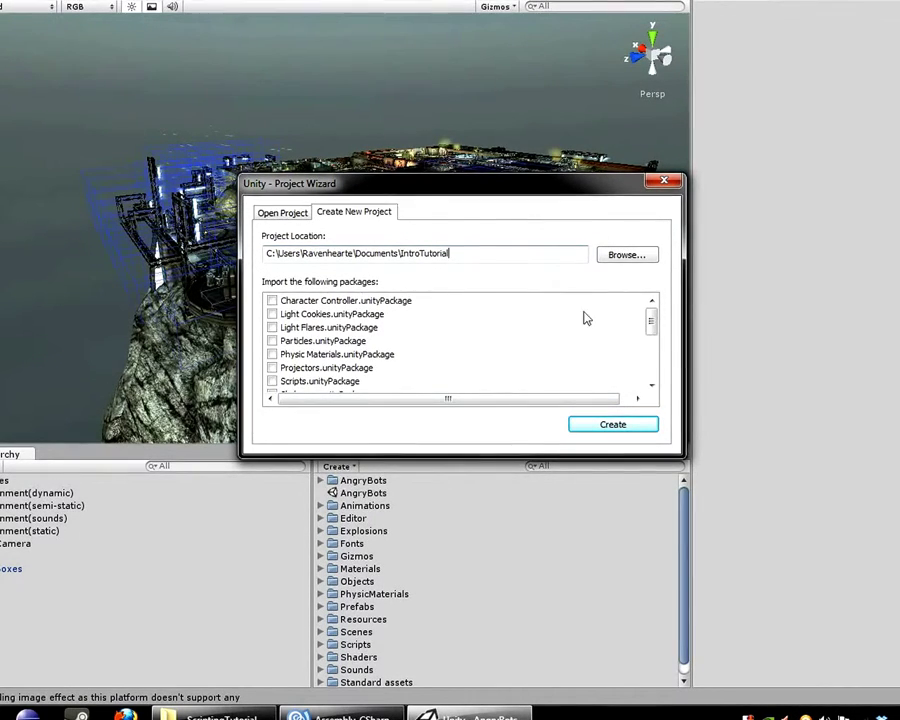
Review the importable packages, create the project without any of them, and discard the changes to the AngryBots scene.
{"action": "mouse_move", "coordinate": [652, 321]}
{"action": "left_mouse_down"}
{"action": "mouse_move", "coordinate": [655, 370]}
{"action": "mouse_move", "coordinate": [610, 310]}
{"action": "left_mouse_up"}
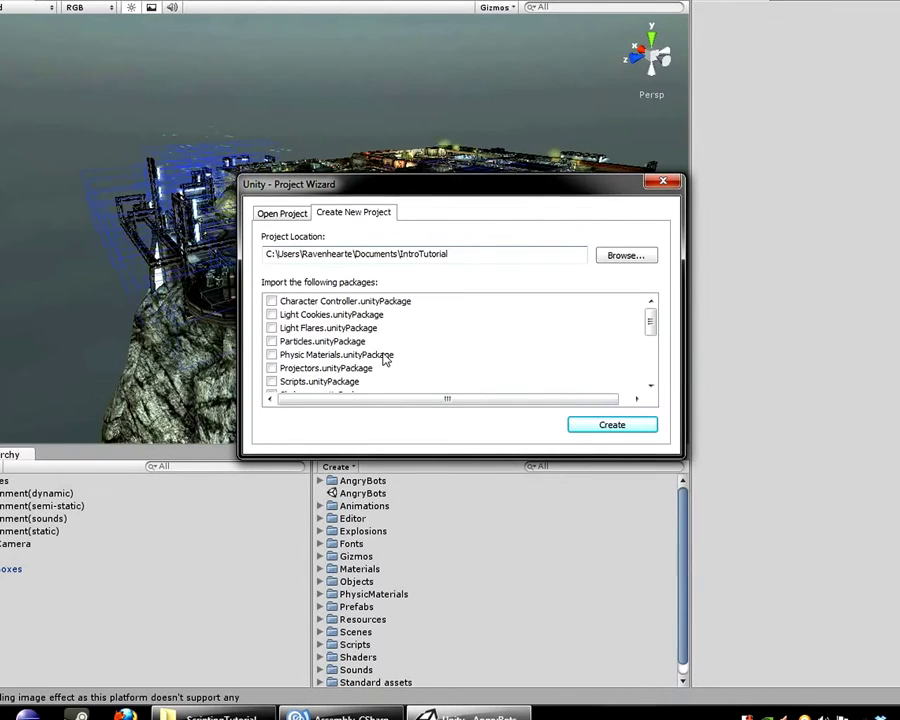
{"action": "left_click", "coordinate": [335, 303]}
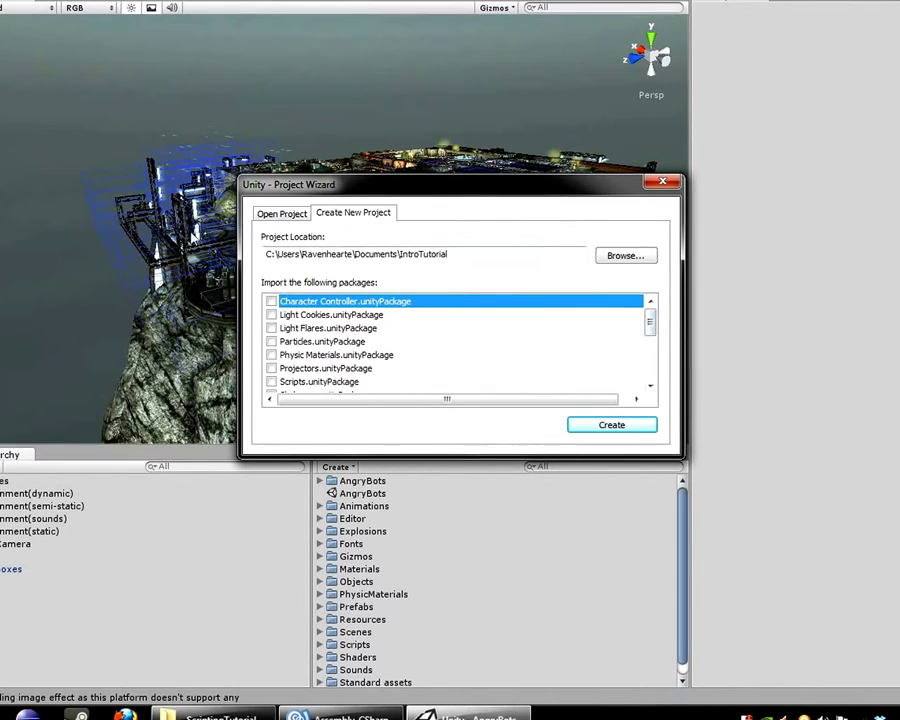
{"action": "mouse_move", "coordinate": [647, 325]}
{"action": "left_mouse_down"}
{"action": "mouse_move", "coordinate": [655, 370]}
{"action": "mouse_move", "coordinate": [647, 293]}
{"action": "left_mouse_up"}
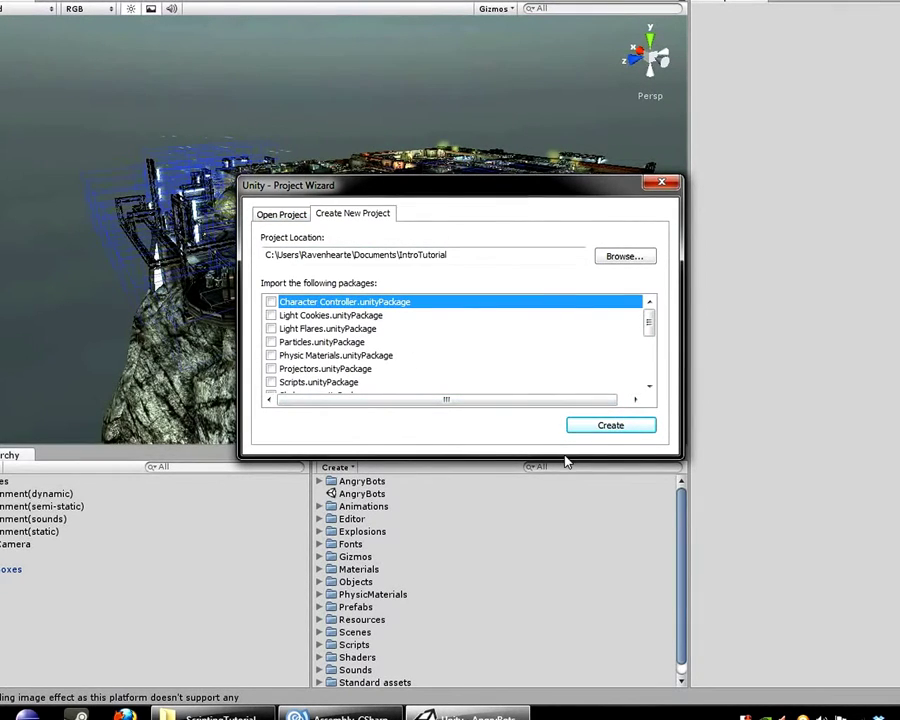
{"action": "left_click", "coordinate": [632, 426]}
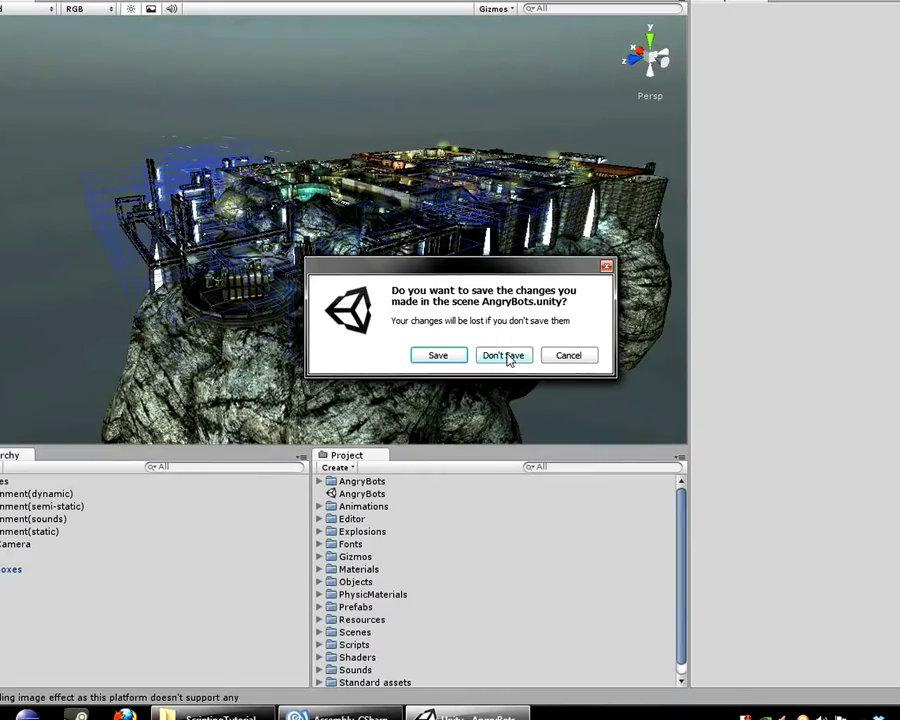
{"action": "left_click", "coordinate": [505, 357]}
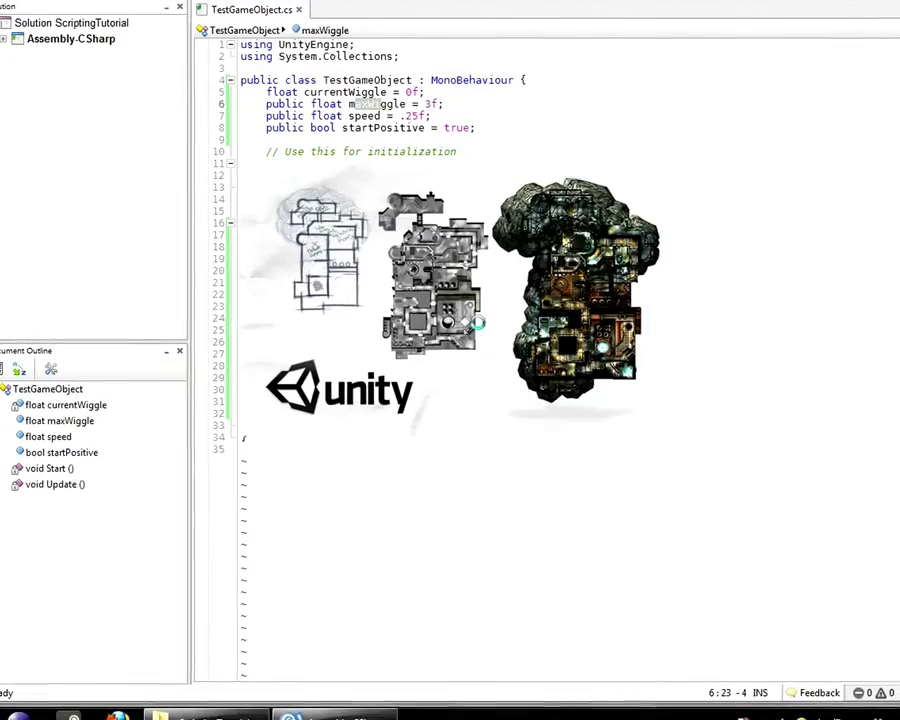
Close the TestGameObject.cs script in MonoDevelop and dismiss the welcome window in Unity.
{"action": "left_click", "coordinate": [298, 9]}
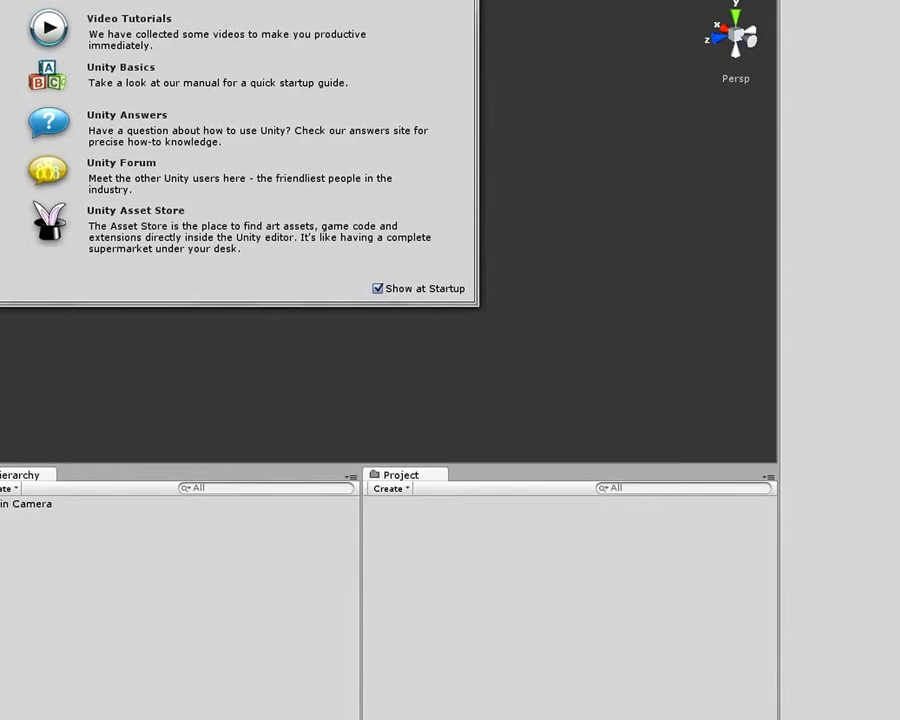
{"action": "left_click", "coordinate": [466, 2]}
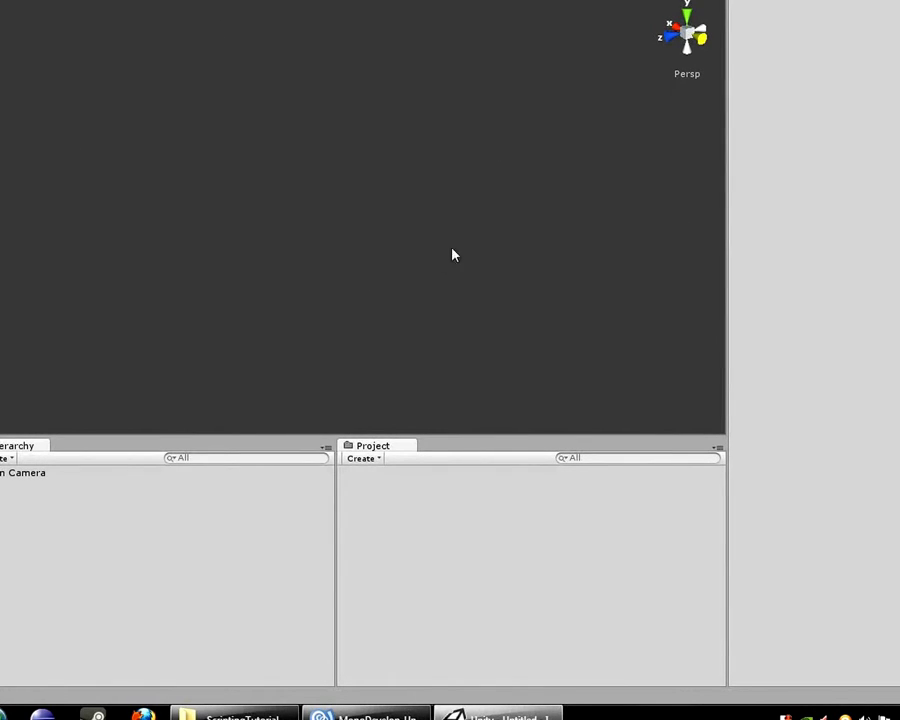
{"action": "left_click_drag", "start_coordinate": [452, 255], "coordinate": [378, 285], "text": "alt"}
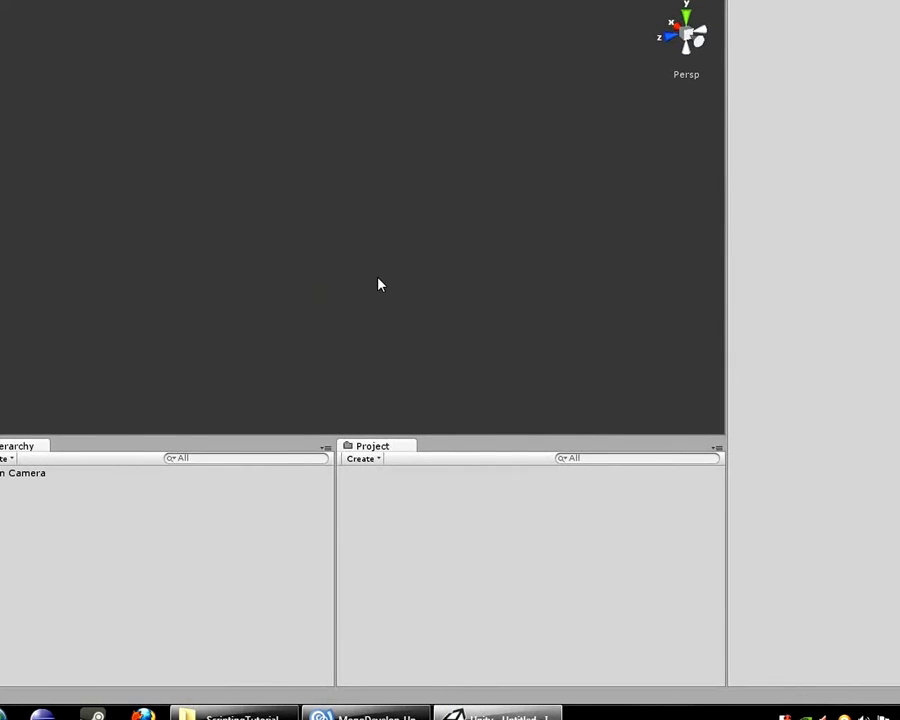
View the empty scene along the top, front and side axes, and return to an angled perspective view.
{"action": "left_click", "coordinate": [671, 40]}
{"action": "left_click", "coordinate": [668, 34]}
{"action": "left_click", "coordinate": [684, 18]}
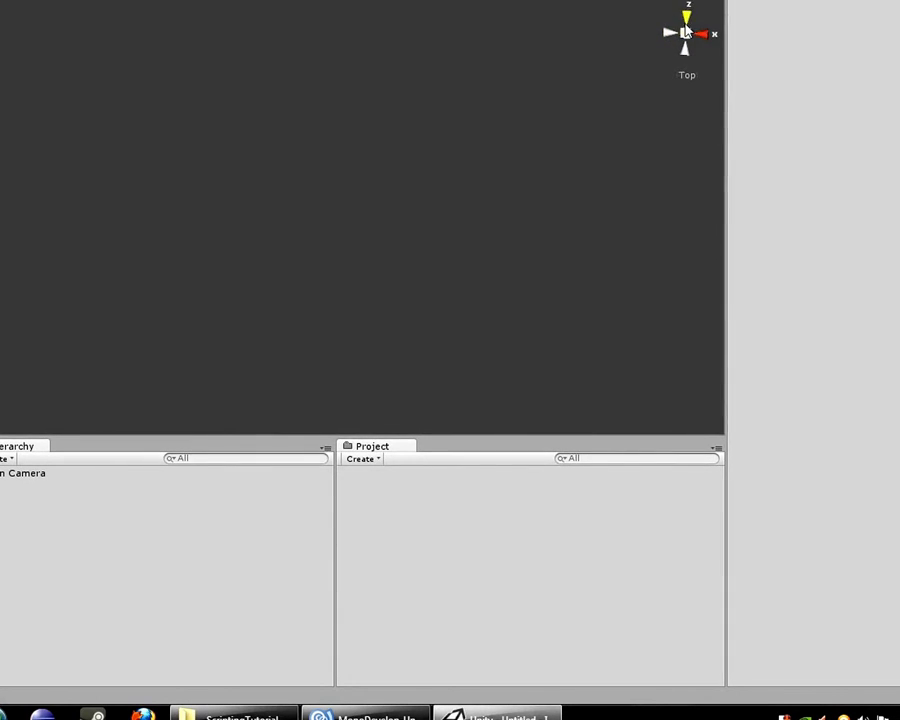
{"action": "left_click", "coordinate": [685, 47]}
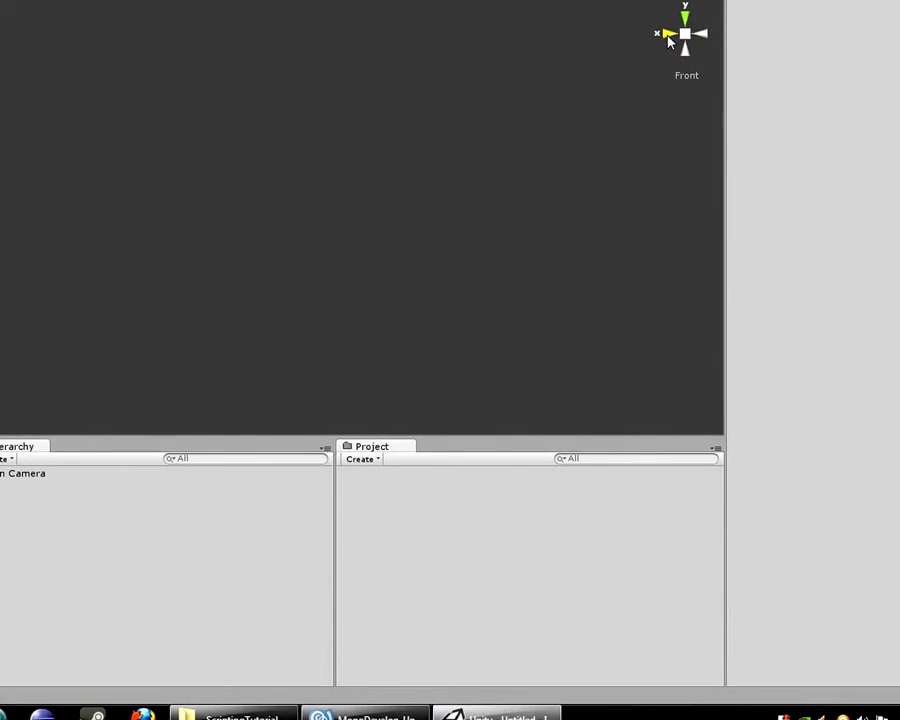
{"action": "left_click", "coordinate": [669, 36]}
{"action": "left_click", "coordinate": [684, 16]}
{"action": "left_click", "coordinate": [685, 34]}
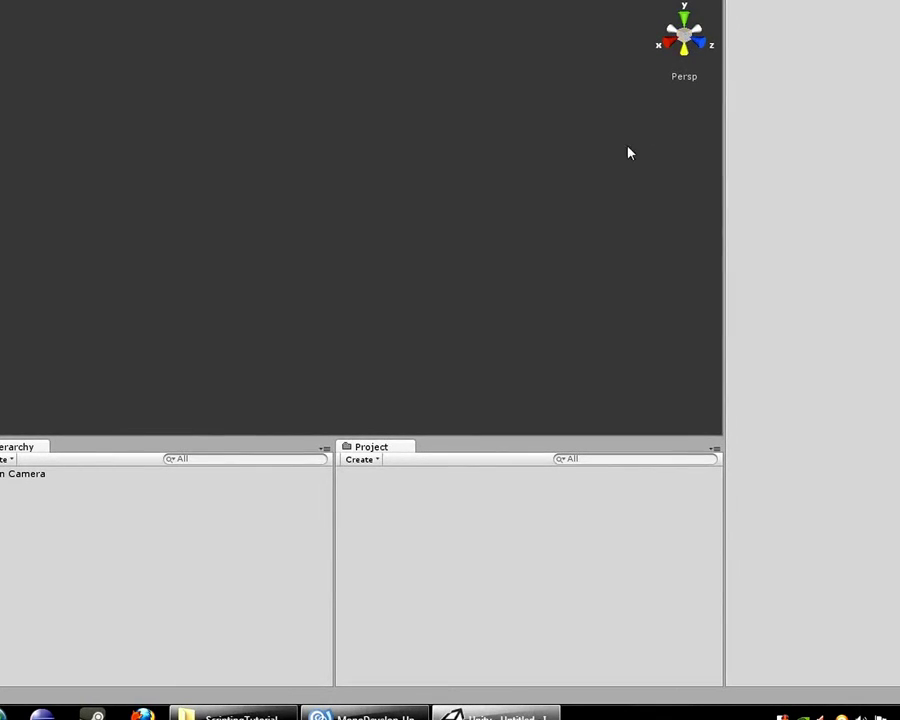
Compare orbiting the scene in perspective and isometric projection from the right and front views, and restore the perspective projection.
{"action": "right_click_drag", "start_coordinate": [488, 213], "coordinate": [450, 172]}
{"action": "left_click", "coordinate": [668, 38]}
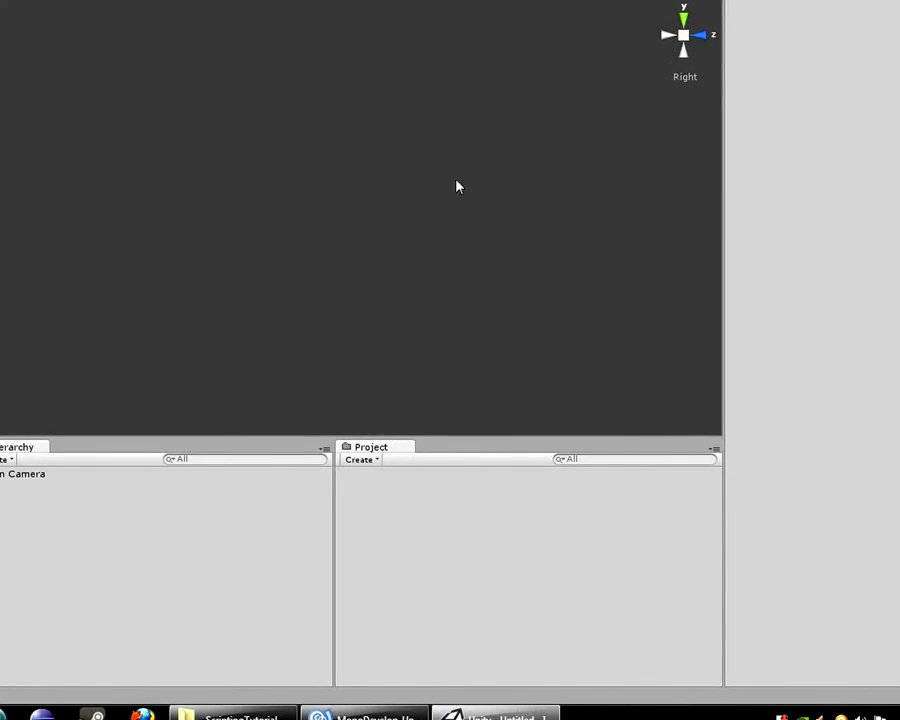
{"action": "right_click_drag", "start_coordinate": [305, 155], "coordinate": [353, 227]}
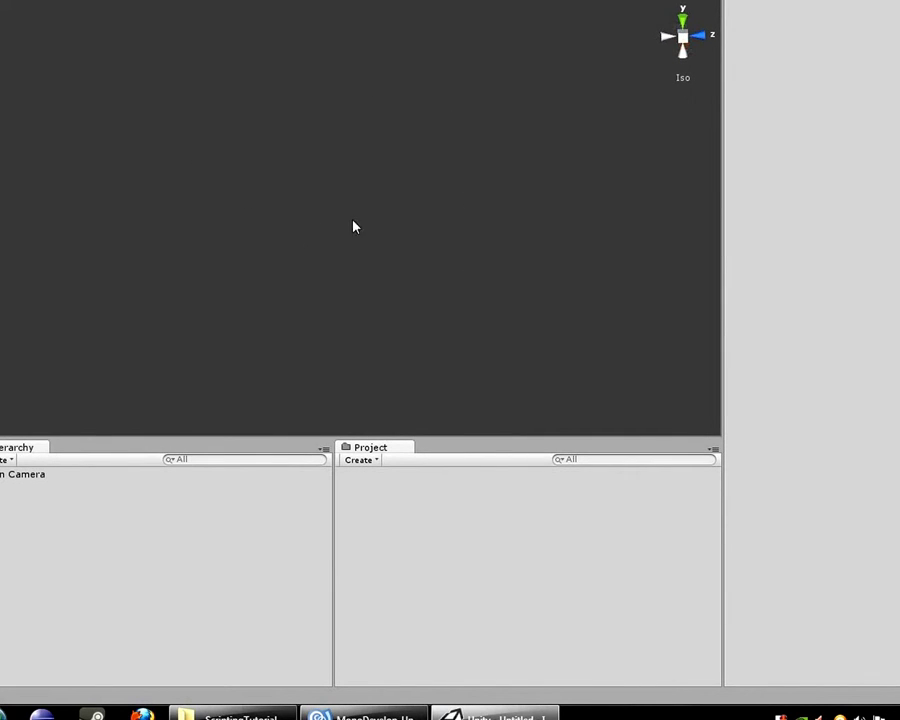
{"action": "left_click", "coordinate": [686, 20]}
{"action": "left_click", "coordinate": [680, 52]}
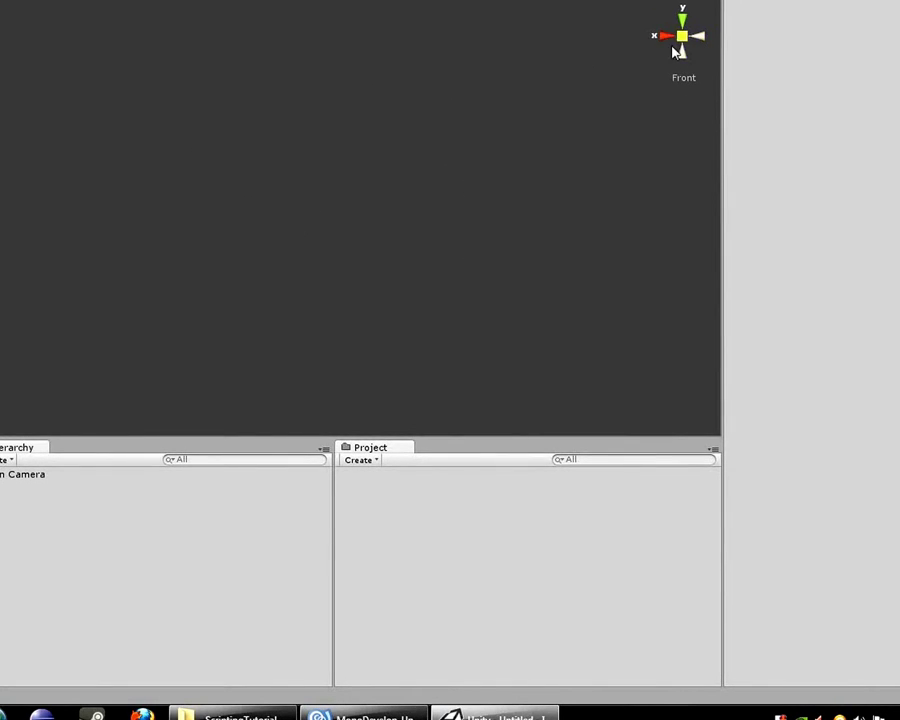
{"action": "left_click", "coordinate": [665, 37]}
{"action": "right_click_drag", "start_coordinate": [227, 128], "coordinate": [348, 210]}
{"action": "left_click", "coordinate": [681, 40]}
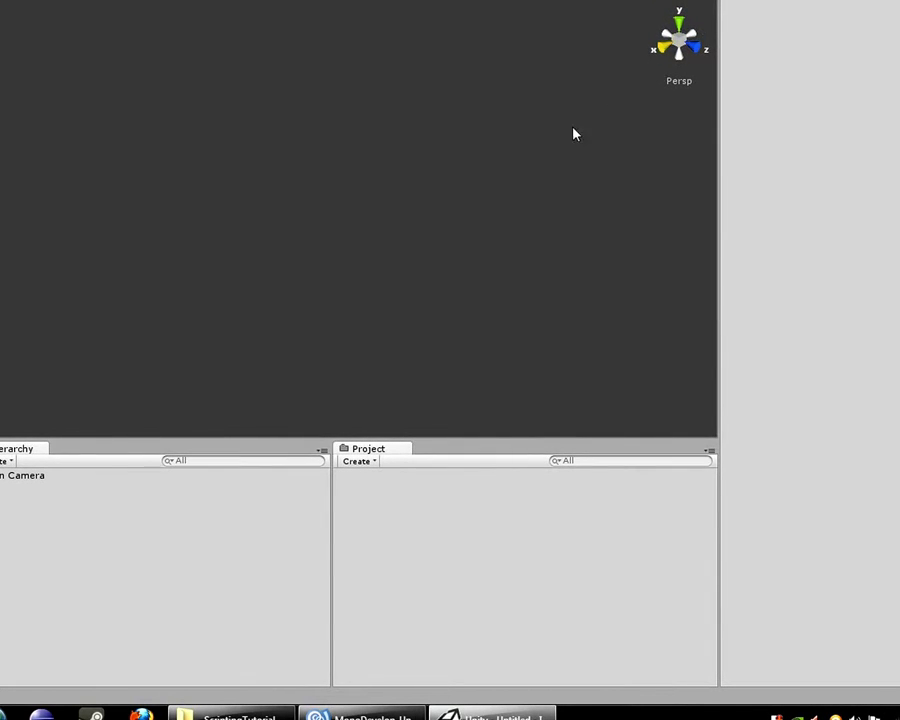
Show the Game view, run the empty scene in play mode, and stop it.
{"action": "left_click", "coordinate": [62, 0]}
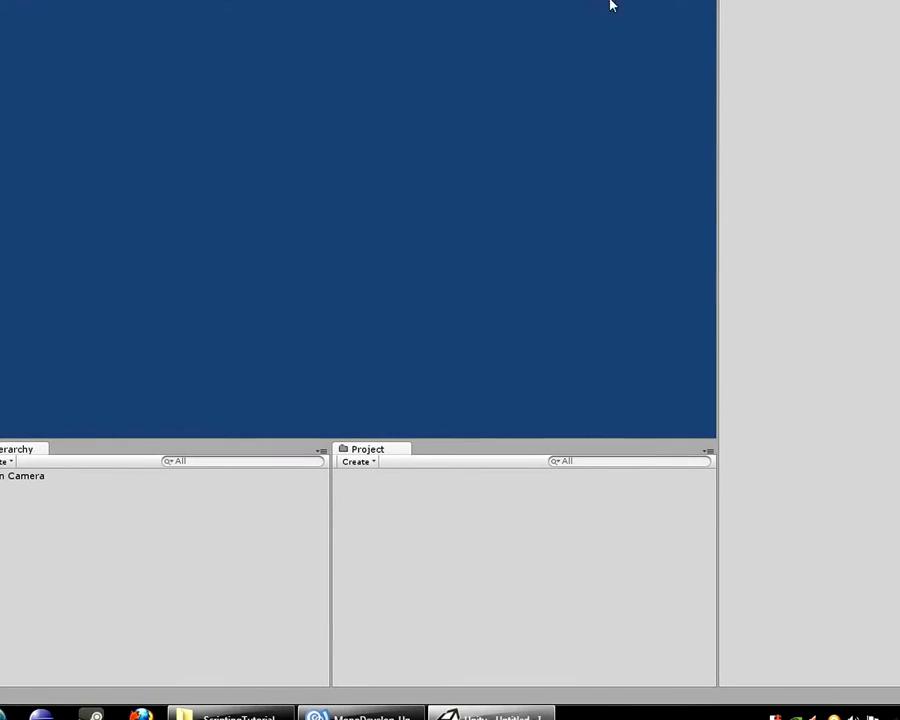
{"action": "key", "text": "ctrl+p"}
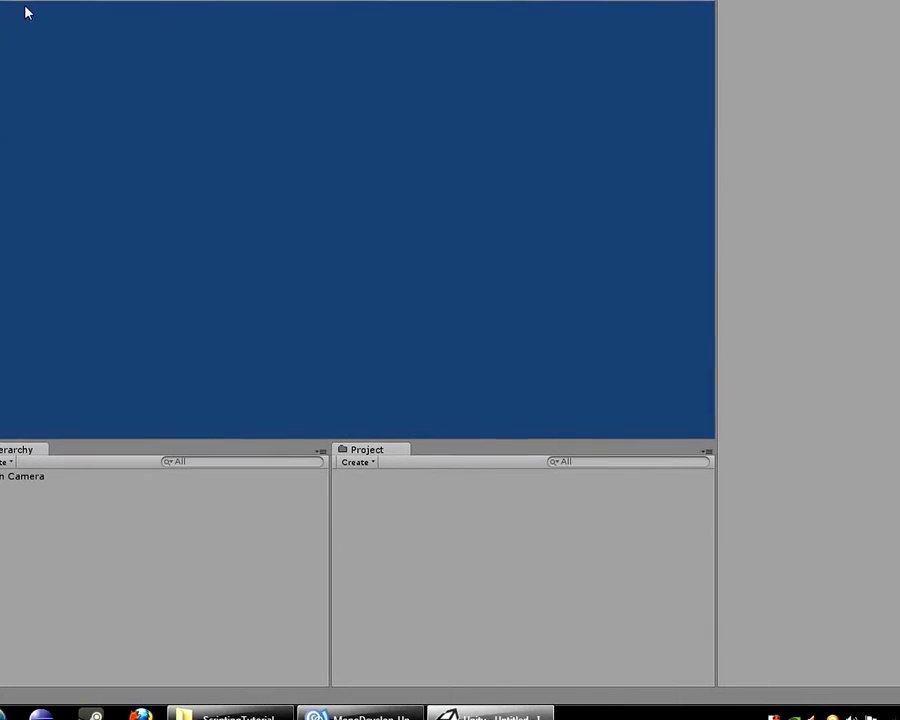
{"action": "key", "text": "ctrl+p"}
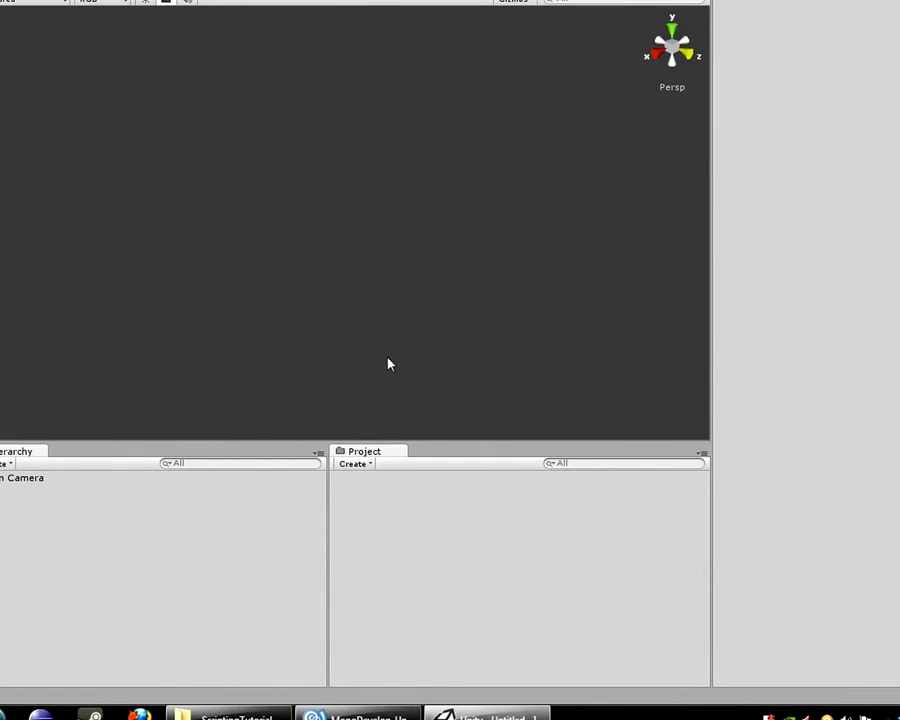
Select the Main Camera and move it freely in the scene to about X 15.8, Y 5.7.
{"action": "left_click", "coordinate": [20, 480]}
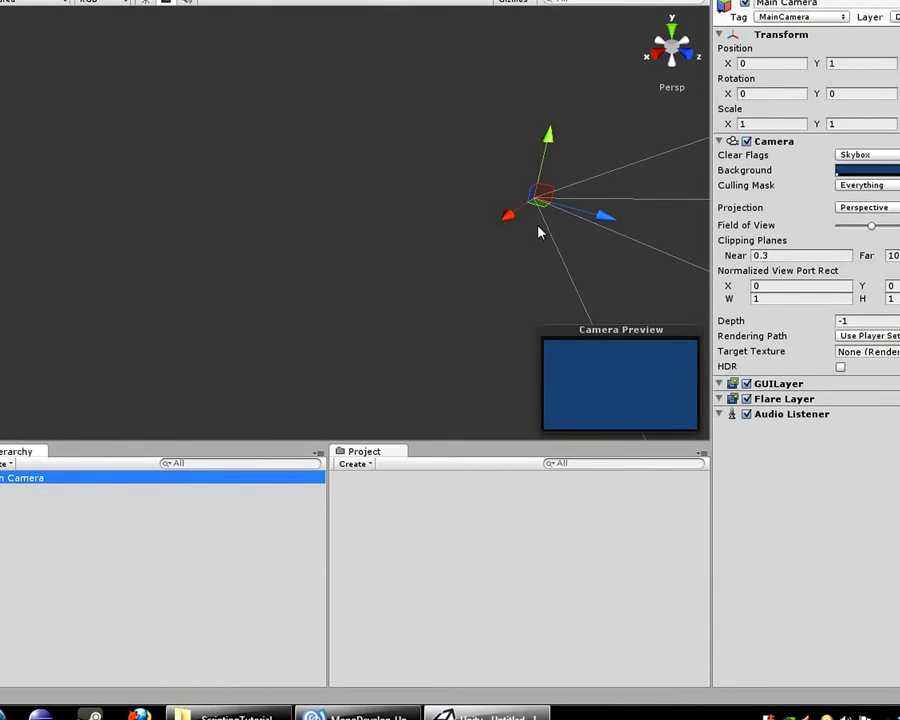
{"action": "left_click", "coordinate": [424, 214]}
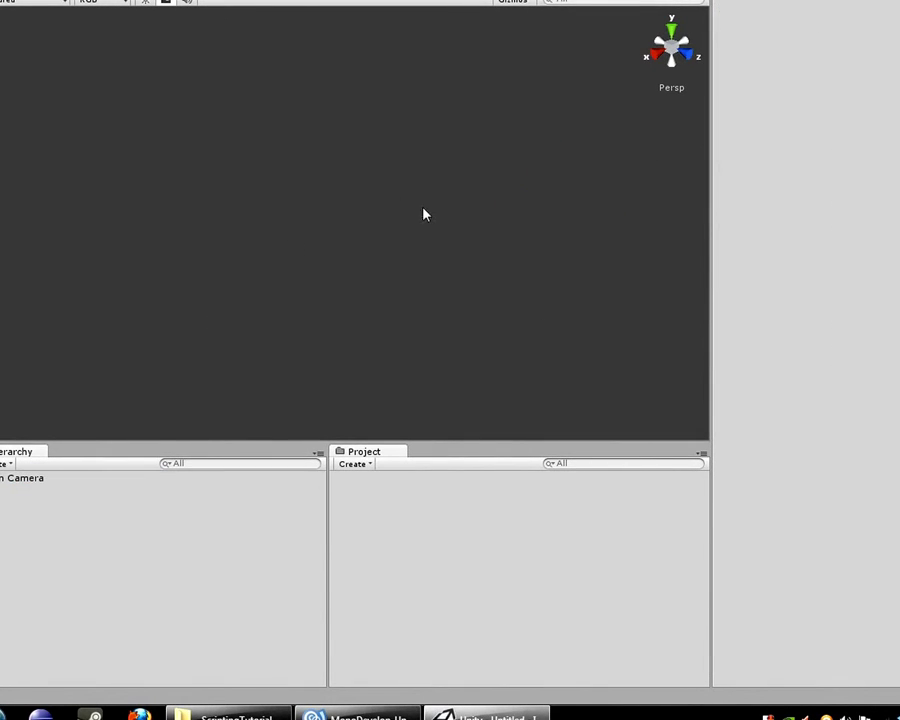
{"action": "left_click", "coordinate": [21, 480]}
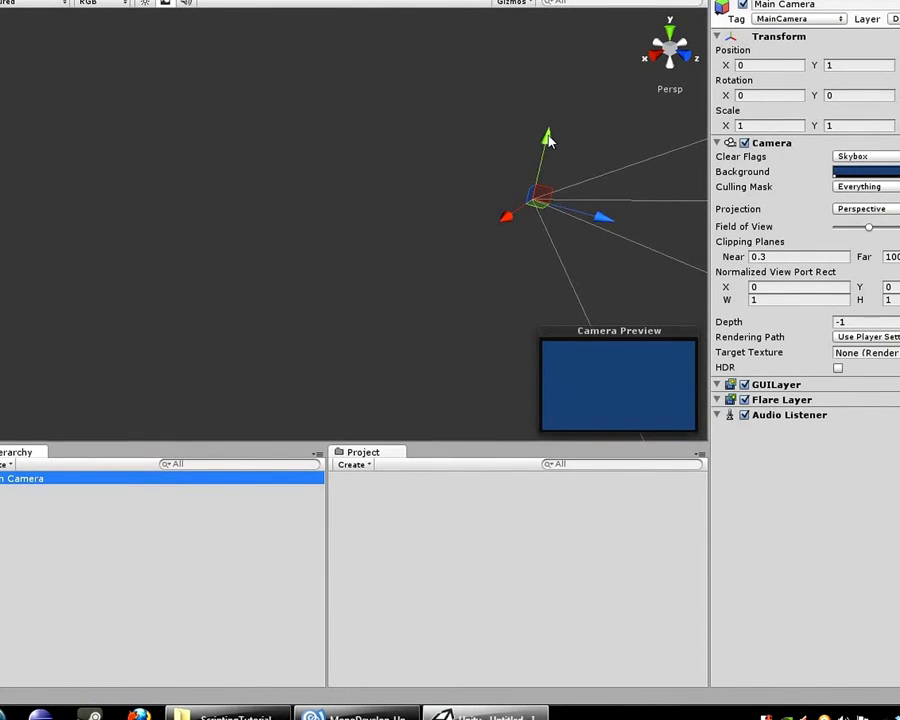
{"action": "left_click_drag", "start_coordinate": [541, 158], "coordinate": [582, 235]}
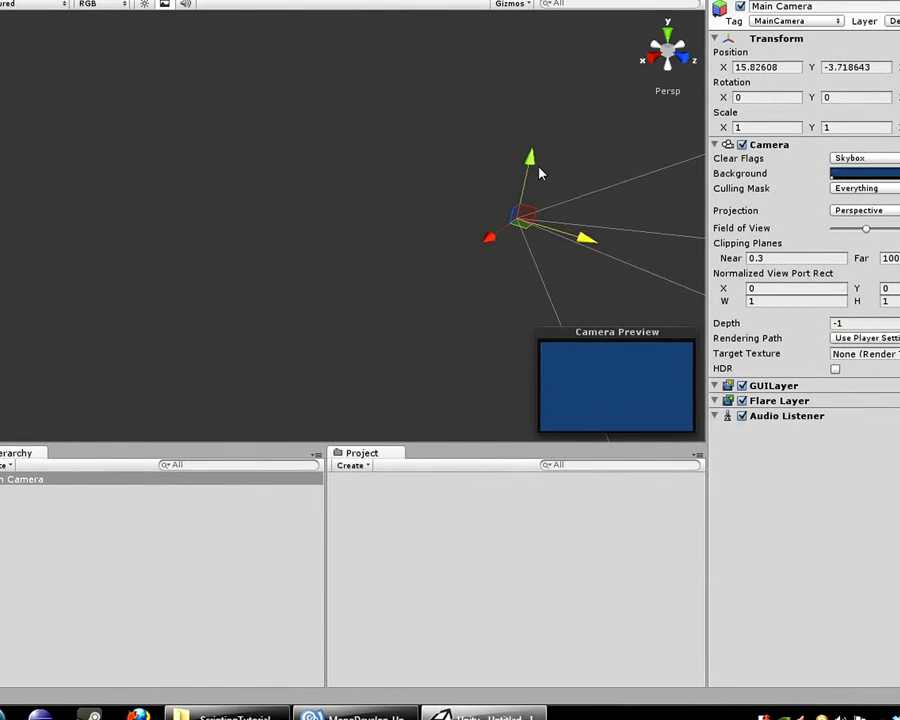
{"action": "left_click_drag", "start_coordinate": [530, 168], "coordinate": [533, 145]}
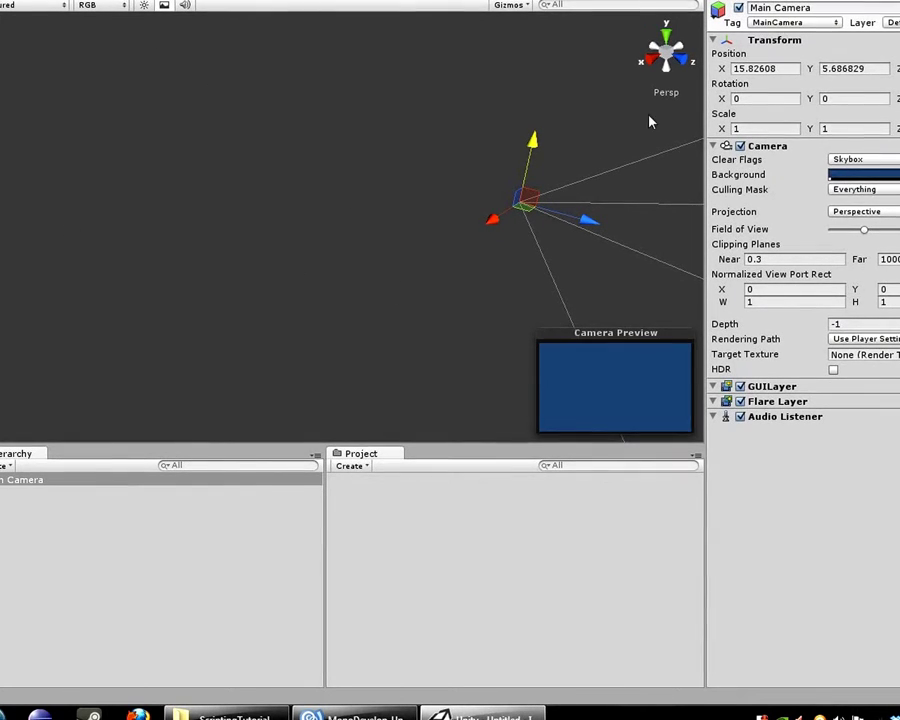
Frame the Main Camera in the Scene view and orbit and pan around it to inspect it from the side.
{"action": "right_click_drag", "start_coordinate": [442, 277], "coordinate": [245, 196]}
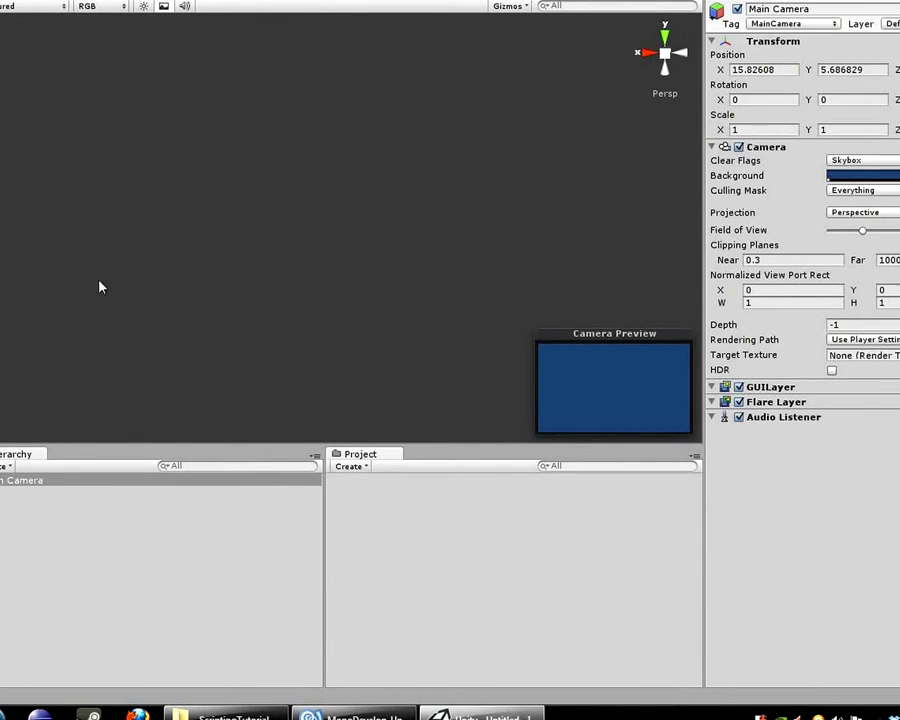
{"action": "left_click", "coordinate": [28, 482]}
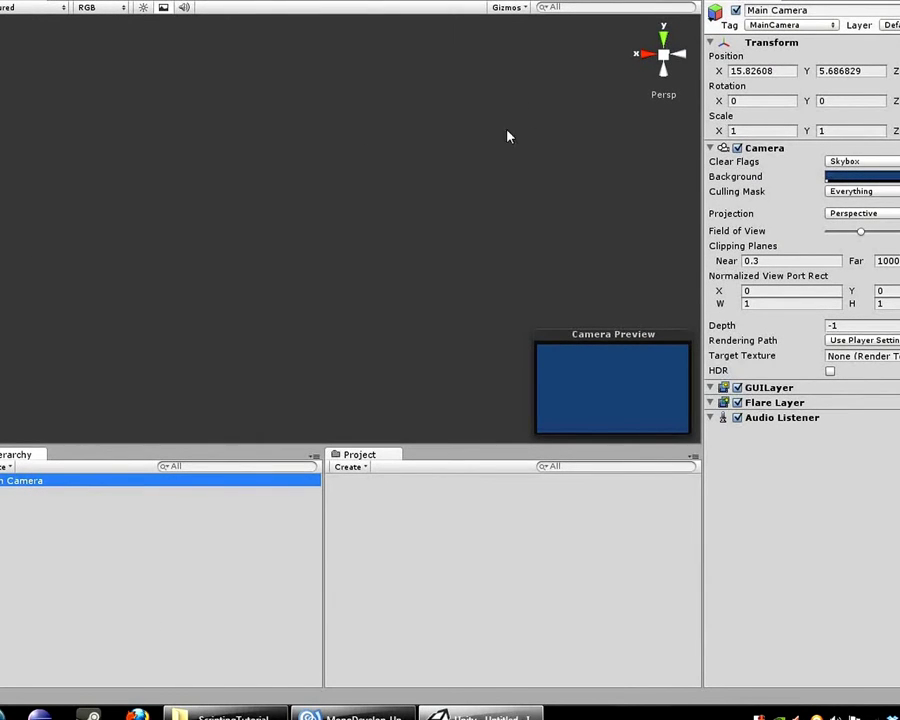
{"action": "key", "text": "f"}
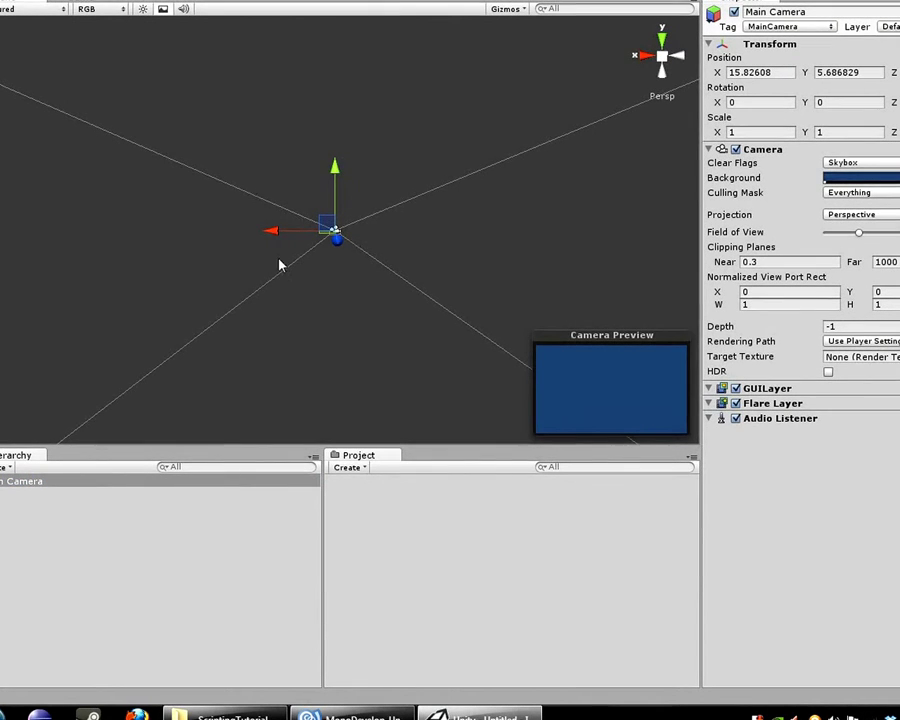
{"action": "right_click_drag", "start_coordinate": [152, 180], "coordinate": [244, 190]}
{"action": "middle_click_drag", "start_coordinate": [179, 168], "coordinate": [394, 203]}
{"action": "right_click_drag", "start_coordinate": [310, 197], "coordinate": [368, 200]}
{"action": "middle_click_drag", "start_coordinate": [183, 208], "coordinate": [331, 161]}
{"action": "right_click_drag", "start_coordinate": [283, 281], "coordinate": [338, 246]}
{"action": "middle_click_drag", "start_coordinate": [228, 263], "coordinate": [209, 225]}
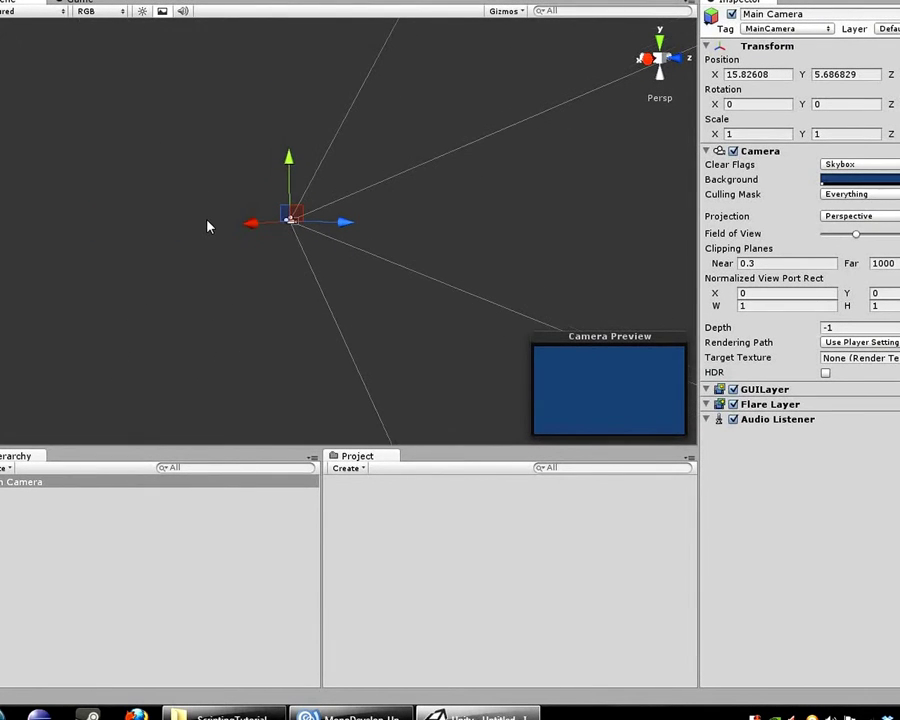
{"action": "right_click_drag", "start_coordinate": [169, 201], "coordinate": [327, 183]}
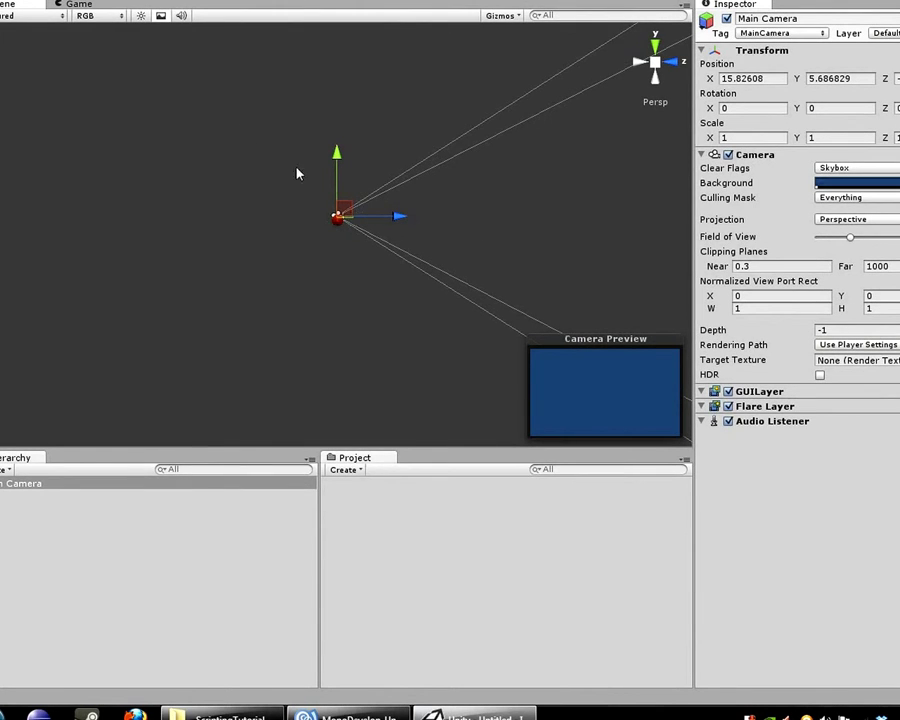
Look over the available GameObject commands, and collapse and re-expand the Main Camera's Camera component.
{"action": "left_click", "coordinate": [88, 0]}
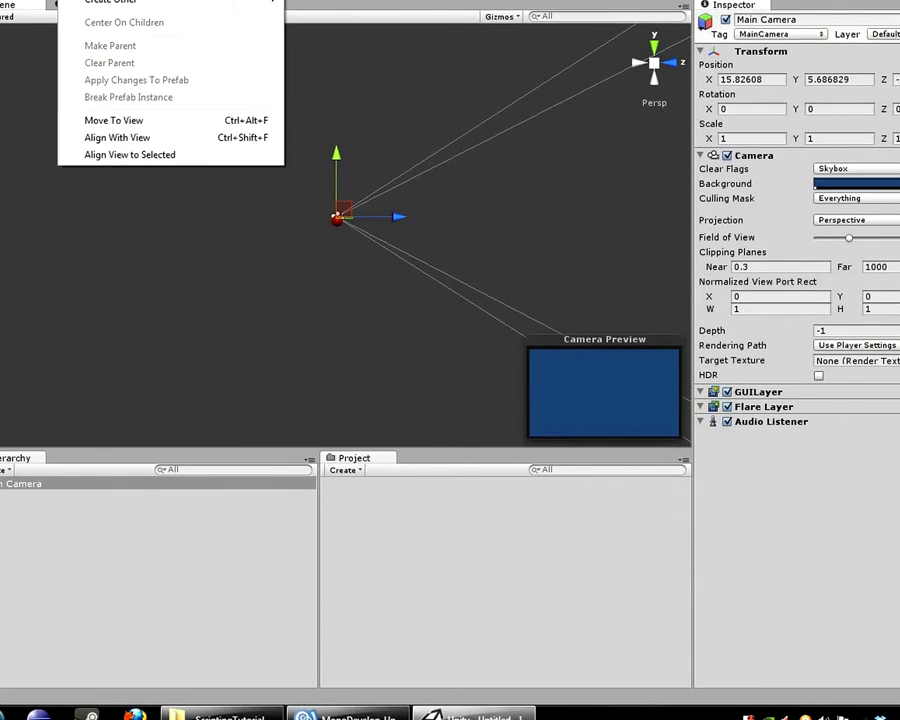
{"action": "left_click", "coordinate": [327, 95]}
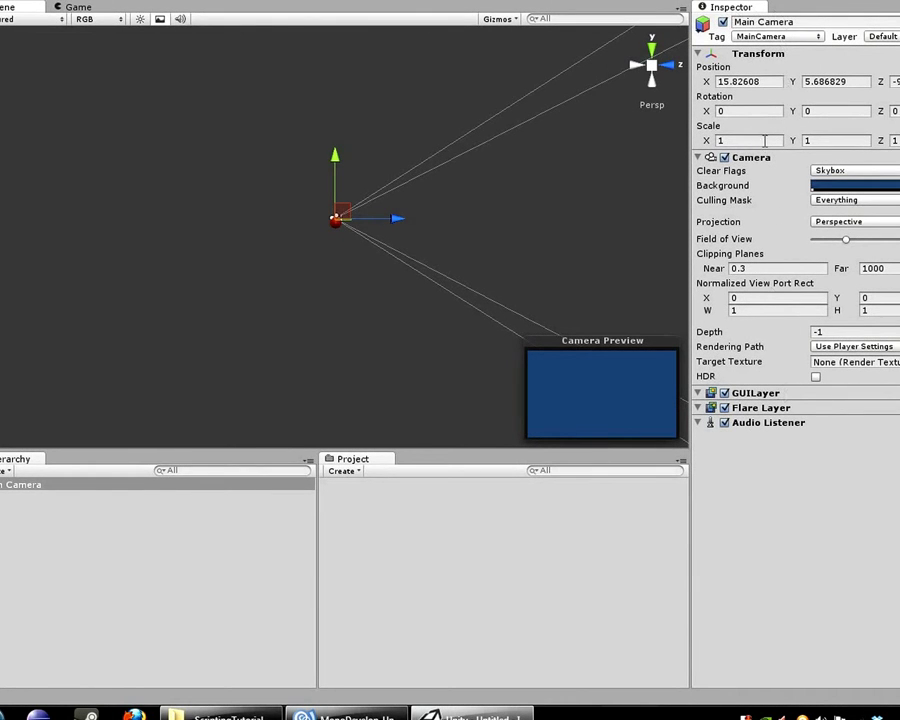
{"action": "left_click", "coordinate": [700, 159]}
{"action": "left_click", "coordinate": [701, 160]}
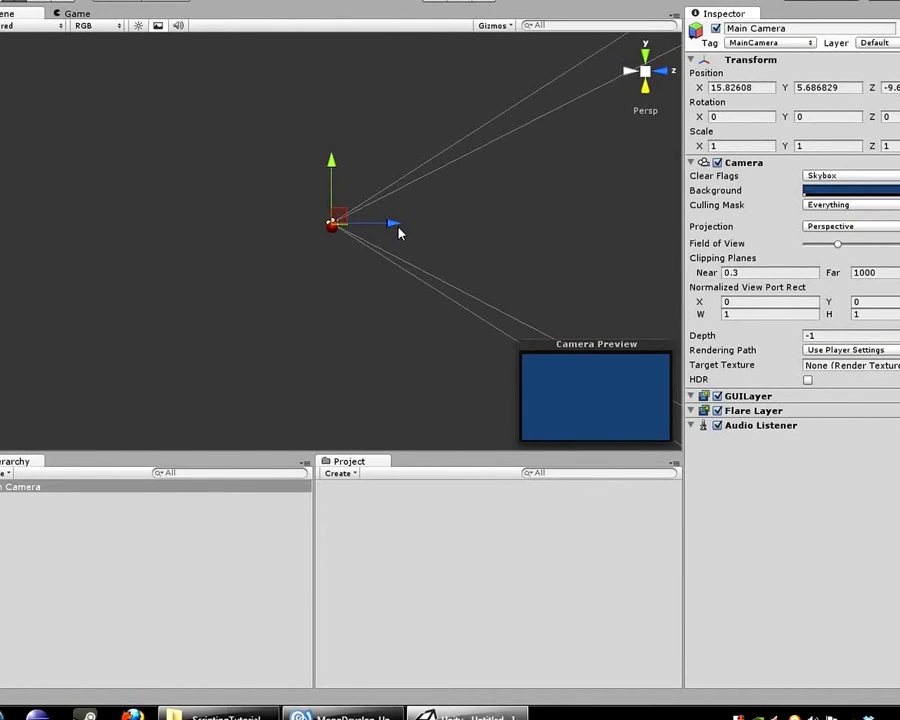
Move the Main Camera with its Z, Y and X axis handles to about X 10.2, Y 8.4, Z -12.
{"action": "left_click_drag", "start_coordinate": [397, 226], "coordinate": [320, 222]}
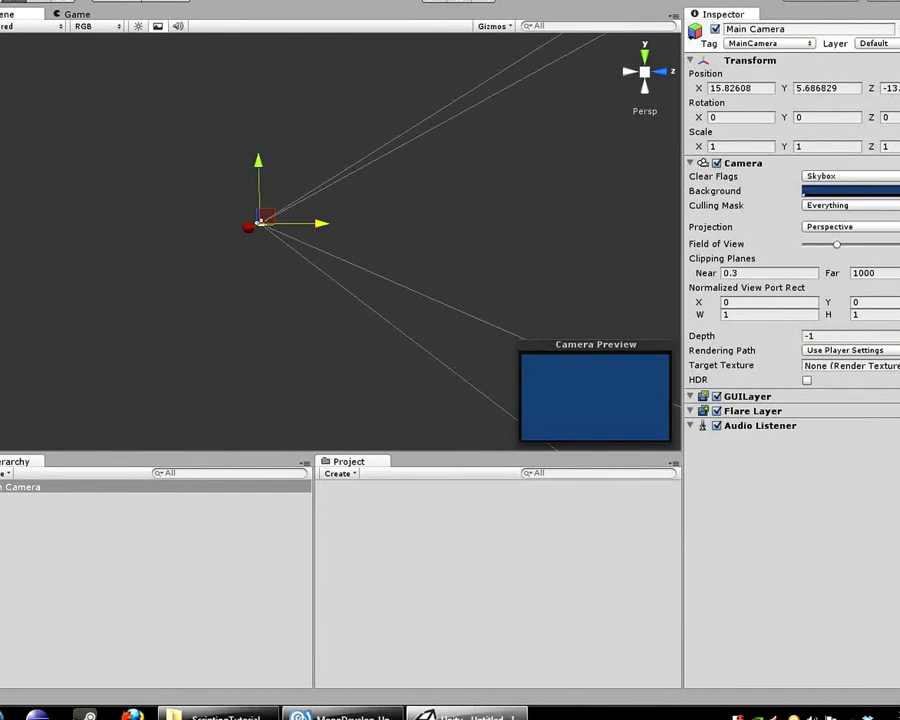
{"action": "left_click_drag", "start_coordinate": [321, 225], "coordinate": [303, 226]}
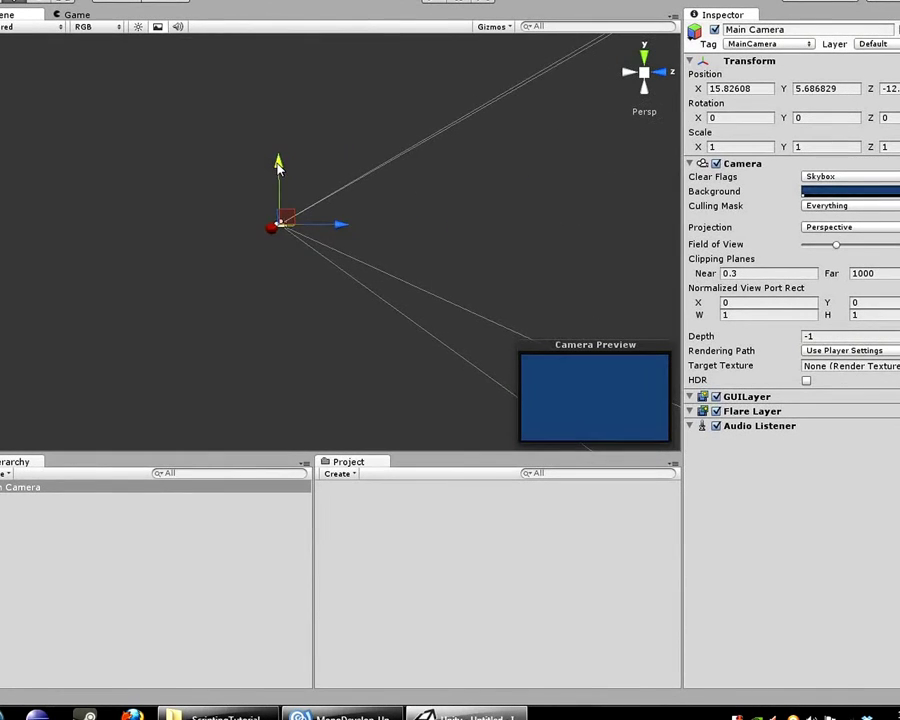
{"action": "left_click_drag", "start_coordinate": [292, 178], "coordinate": [311, 117]}
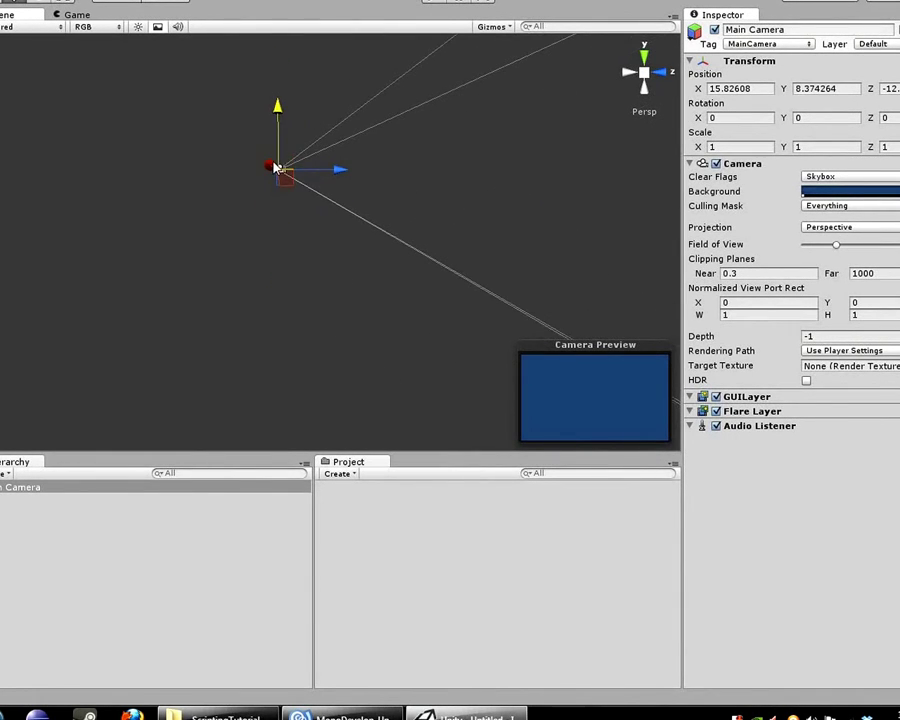
{"action": "left_click_drag", "start_coordinate": [272, 162], "coordinate": [337, 276]}
Set the Main Camera's position to X 10, Y 8, Z -12.
{"action": "left_click", "coordinate": [755, 89]}
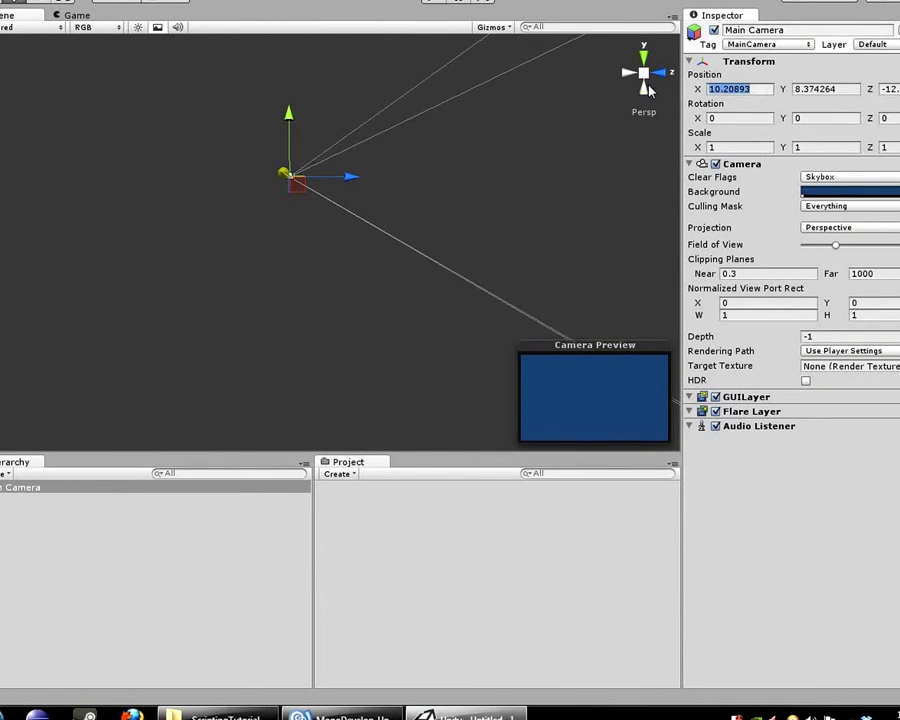
{"action": "type", "text": "10"}
{"action": "key", "text": "Tab"}
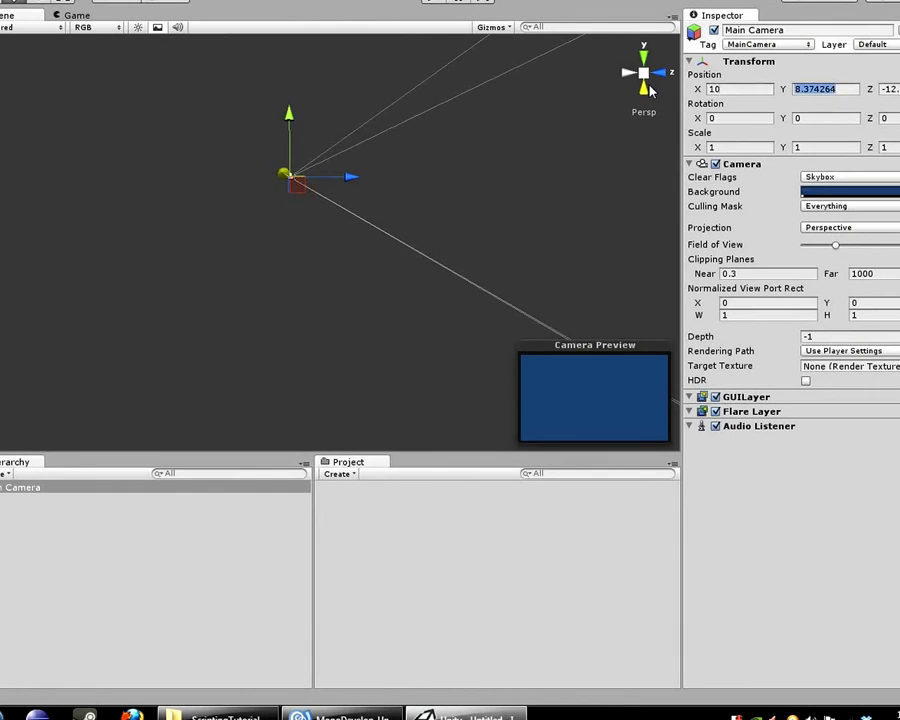
{"action": "type", "text": "8"}
{"action": "key", "text": "Tab"}
{"action": "type", "text": "-12"}
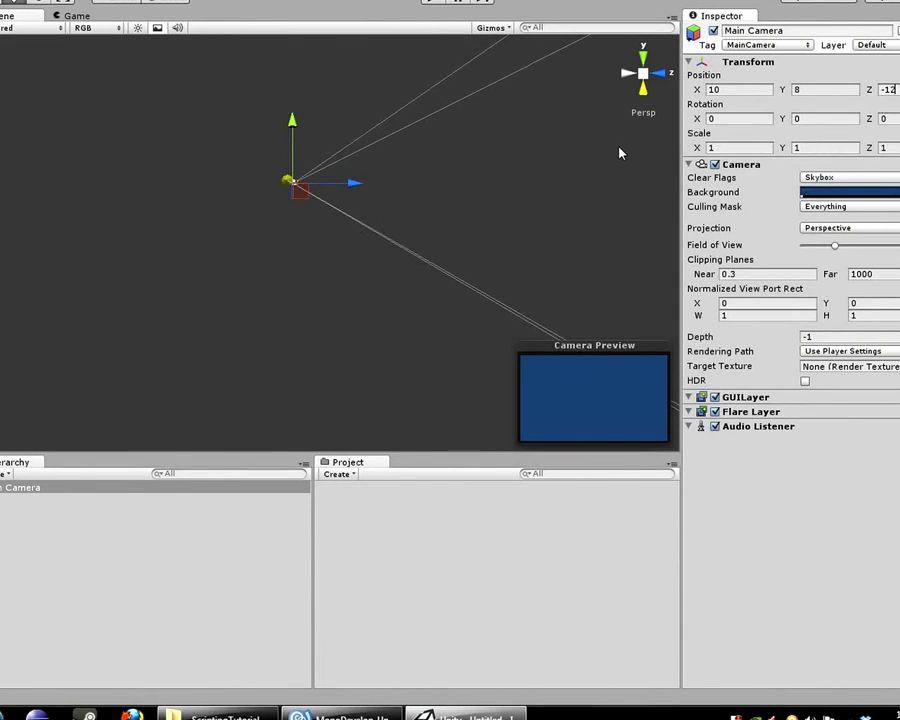
Try rotating the Main Camera 90 degrees about X and about Y, resetting each rotation value to 0.
{"action": "left_click", "coordinate": [711, 119]}
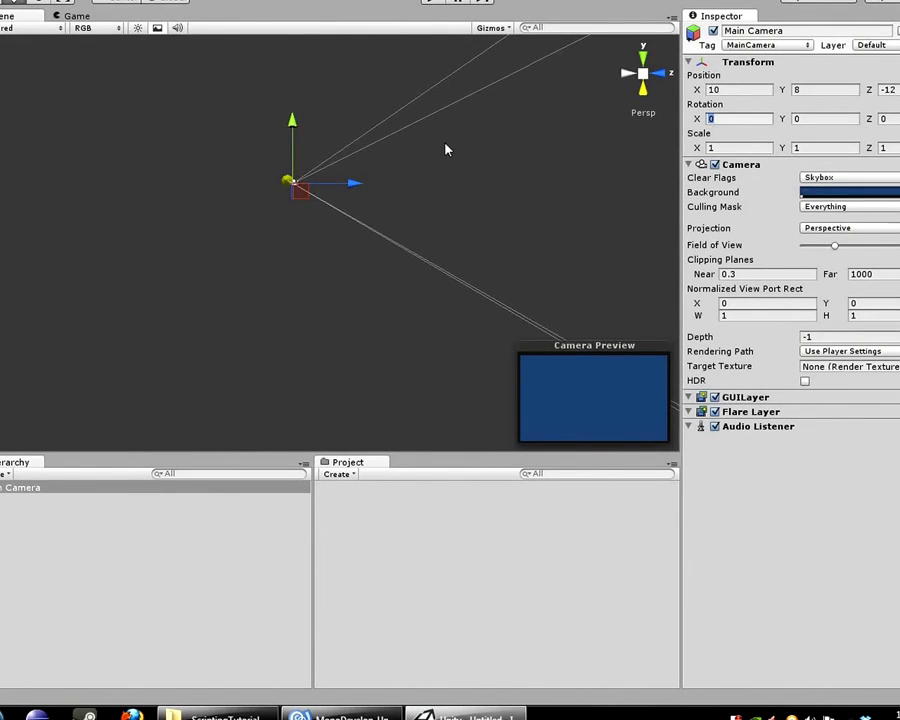
{"action": "type", "text": "90"}
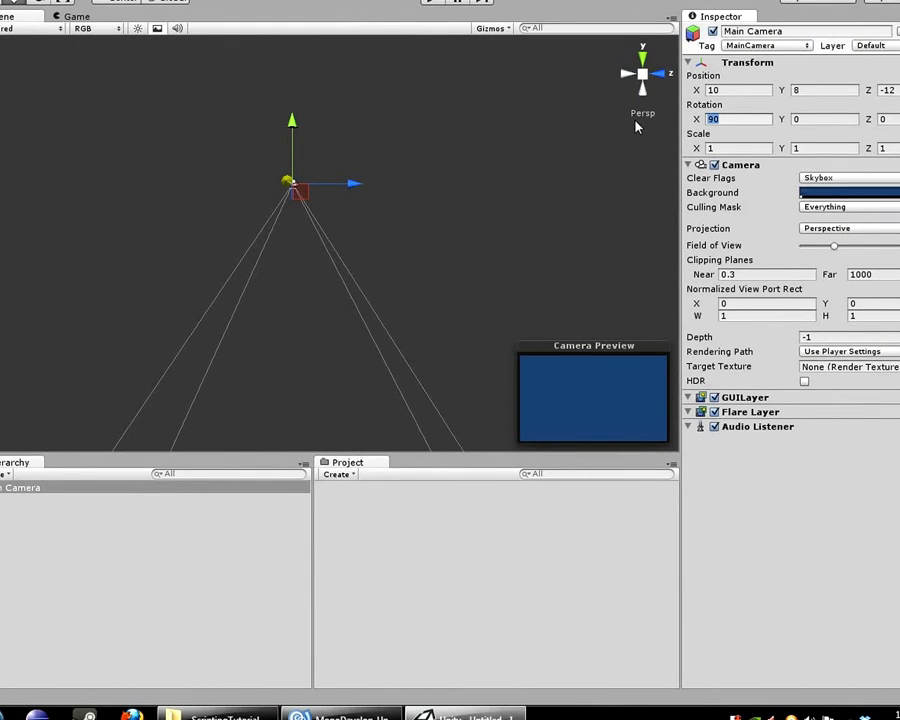
{"action": "type", "text": "0"}
{"action": "left_click", "coordinate": [810, 117]}
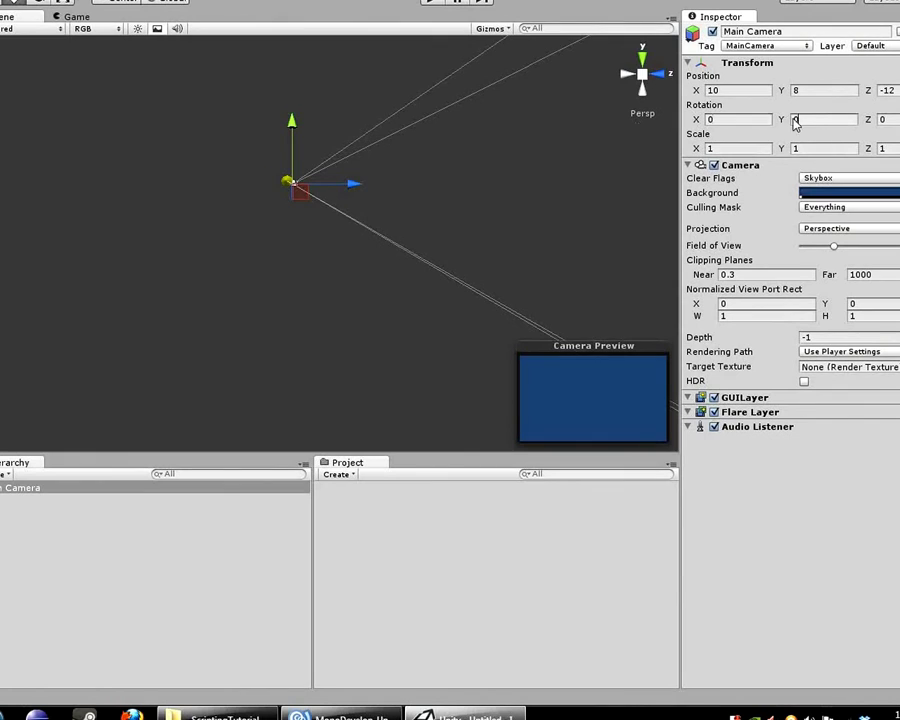
{"action": "type", "text": "90"}
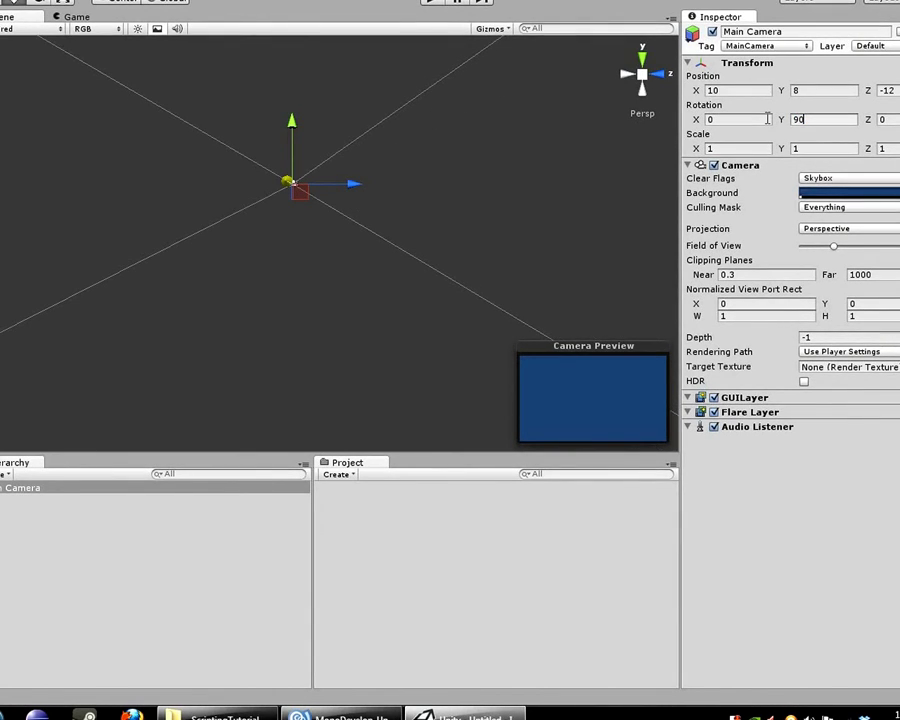
{"action": "key", "text": "BackSpace"}
{"action": "key", "text": "BackSpace"}
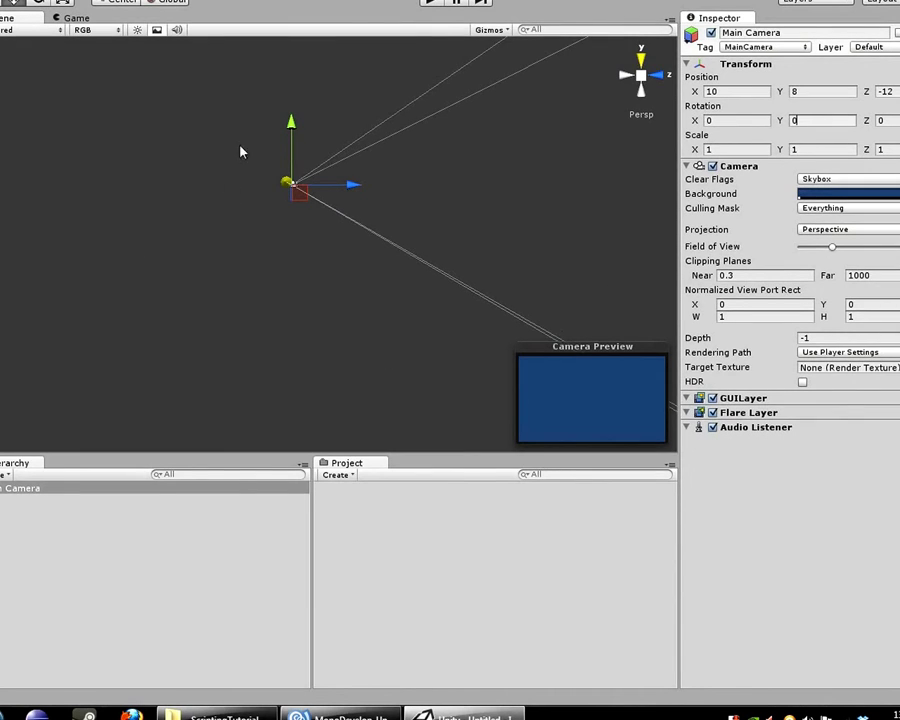
{"action": "right_click_drag", "start_coordinate": [208, 200], "coordinate": [231, 200]}
{"action": "middle_click_drag", "start_coordinate": [231, 205], "coordinate": [309, 249]}
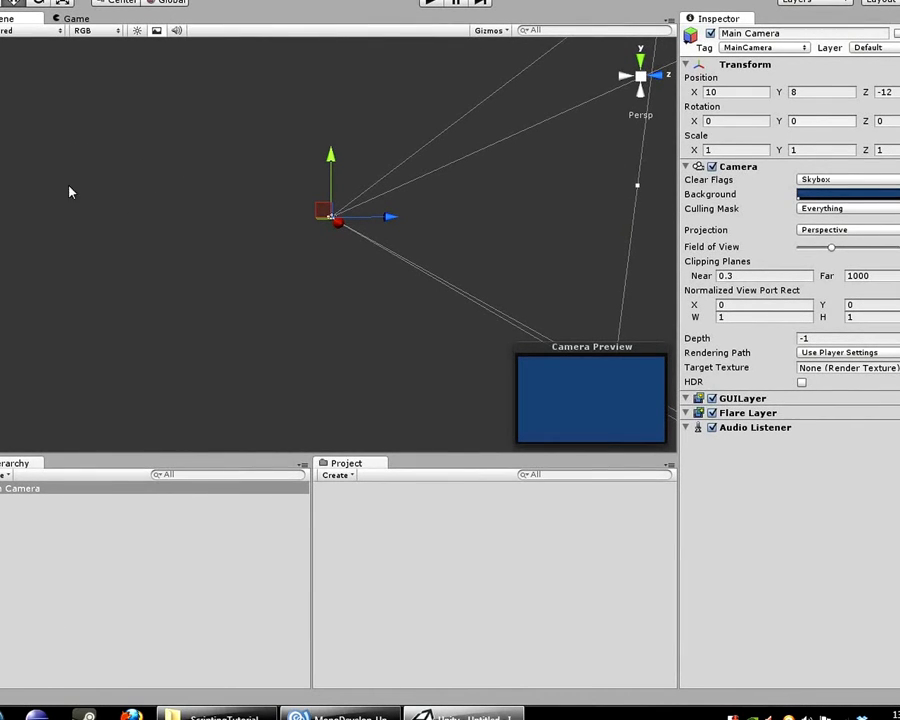
Create an empty GameObject in the scene.
{"action": "left_click", "coordinate": [88, 0]}
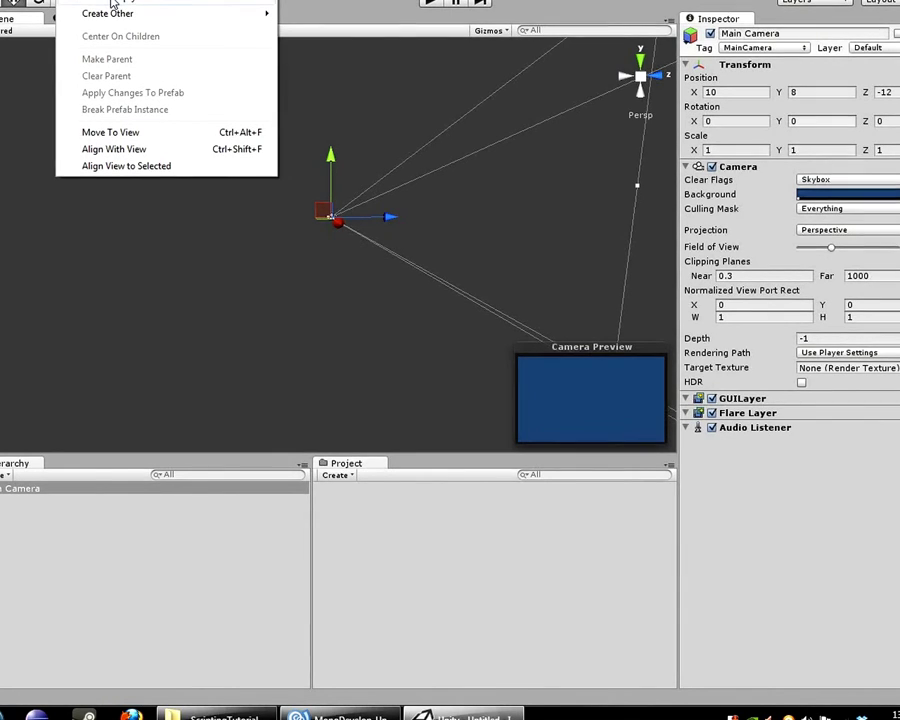
{"action": "left_click", "coordinate": [80, 1]}
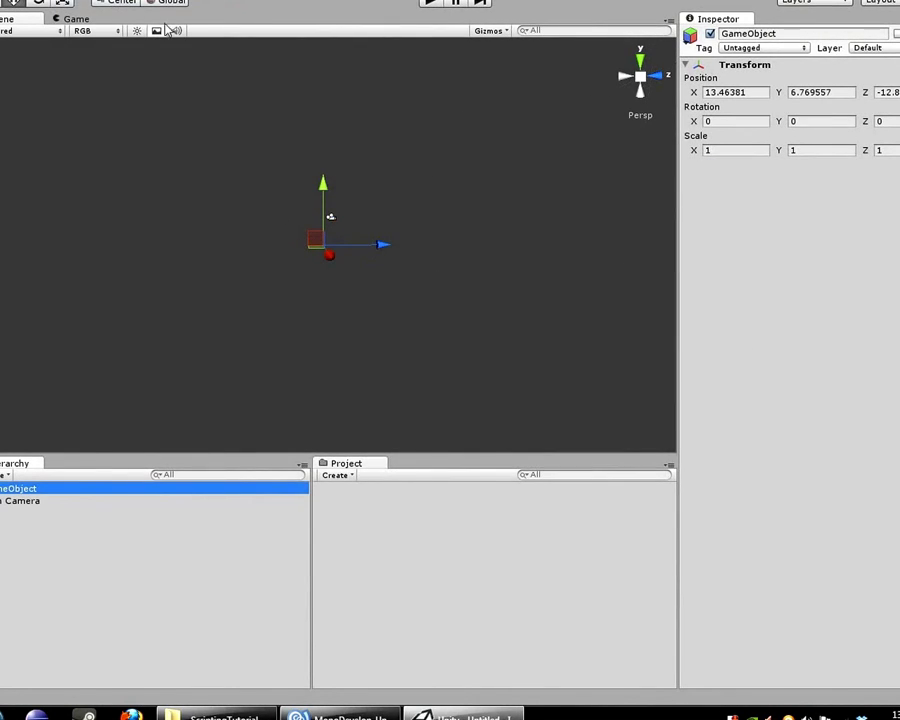
{"action": "left_click", "coordinate": [88, 0]}
{"action": "left_click", "coordinate": [128, 0]}
Move the empty GameObject with its axis handles to about X 13, Y 7.6, Z -6.4.
{"action": "left_click_drag", "start_coordinate": [365, 245], "coordinate": [476, 241]}
{"action": "mouse_move", "coordinate": [463, 196]}
{"action": "left_mouse_down"}
{"action": "mouse_move", "coordinate": [466, 169]}
{"action": "mouse_move", "coordinate": [474, 201]}
{"action": "left_mouse_up"}
{"action": "left_click_drag", "start_coordinate": [517, 230], "coordinate": [462, 244]}
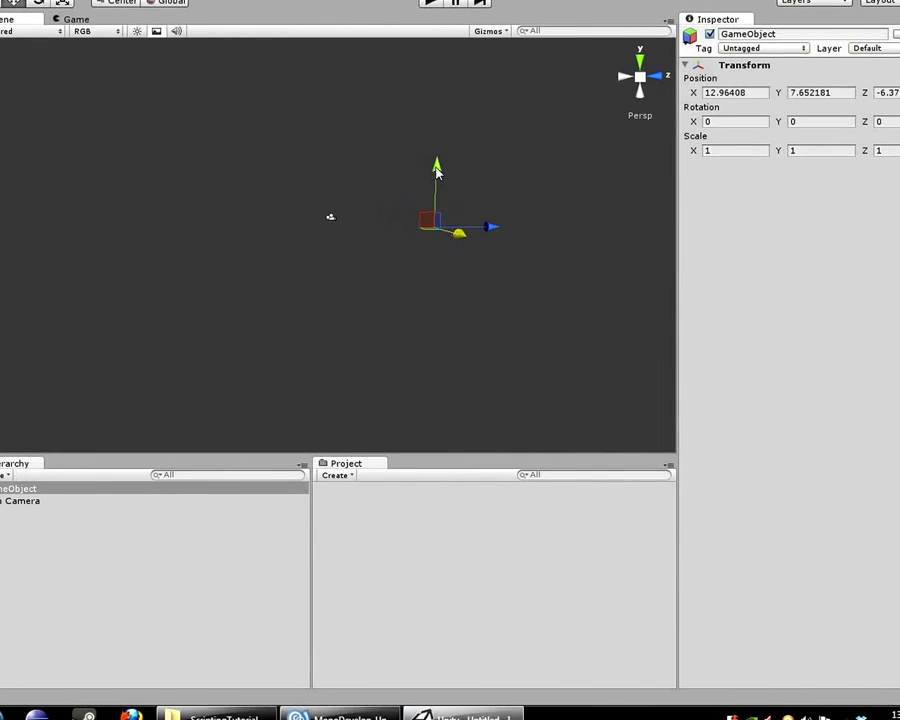
{"action": "mouse_move", "coordinate": [437, 170]}
{"action": "left_mouse_down"}
{"action": "mouse_move", "coordinate": [437, 138]}
{"action": "mouse_move", "coordinate": [437, 175]}
{"action": "left_mouse_up"}
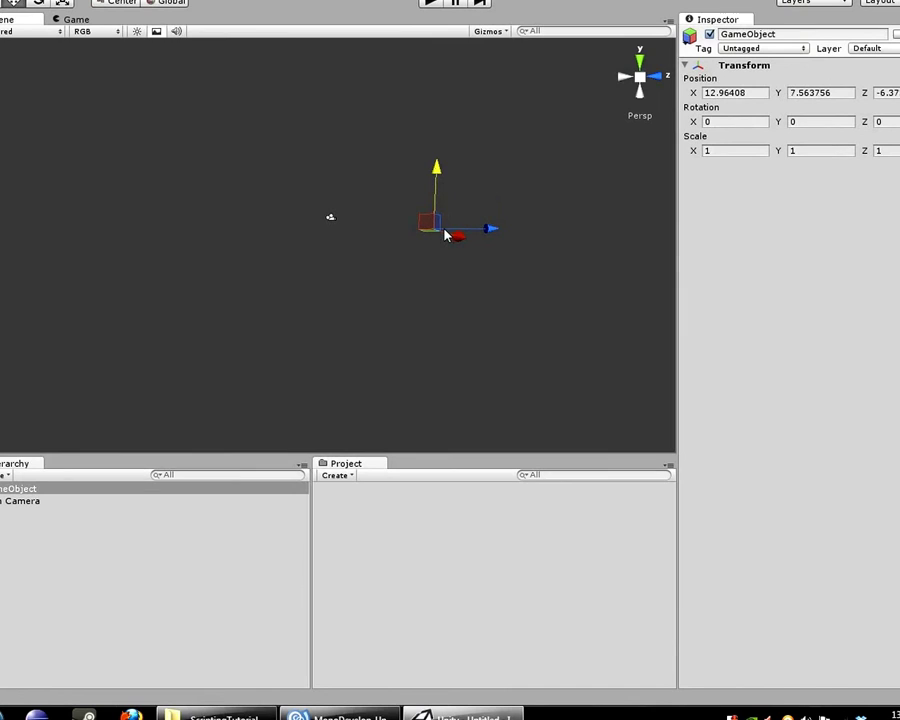
Compare the empty GameObject with the Main Camera in the Scene view, deselecting everything and selecting each of them in turn.
{"action": "middle_click_drag", "start_coordinate": [560, 225], "coordinate": [448, 238]}
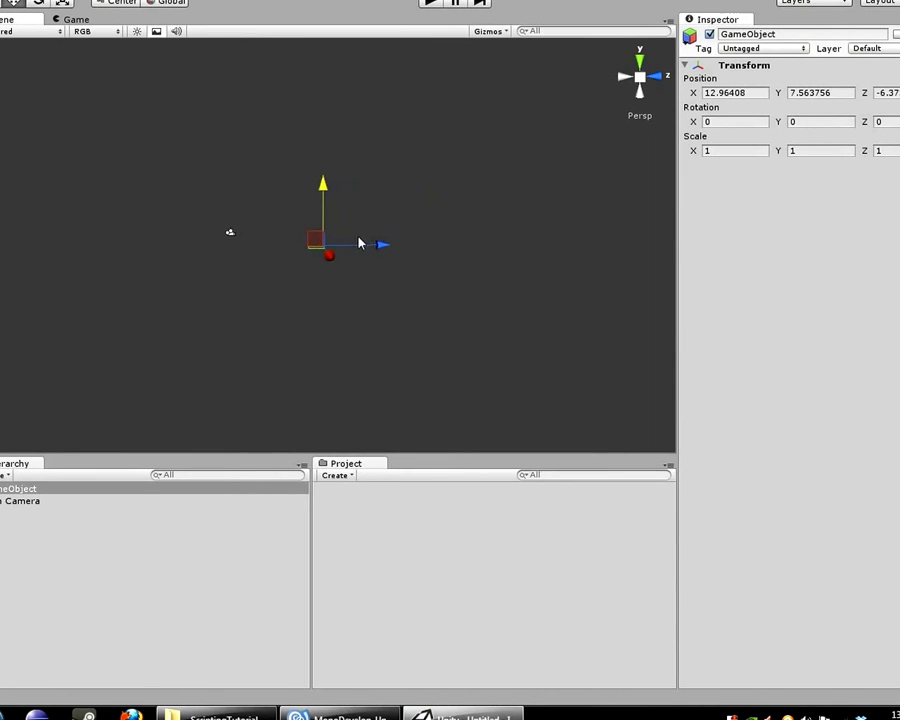
{"action": "middle_click_drag", "start_coordinate": [333, 271], "coordinate": [298, 261]}
{"action": "middle_click_drag", "start_coordinate": [209, 231], "coordinate": [426, 257]}
{"action": "left_click", "coordinate": [376, 217]}
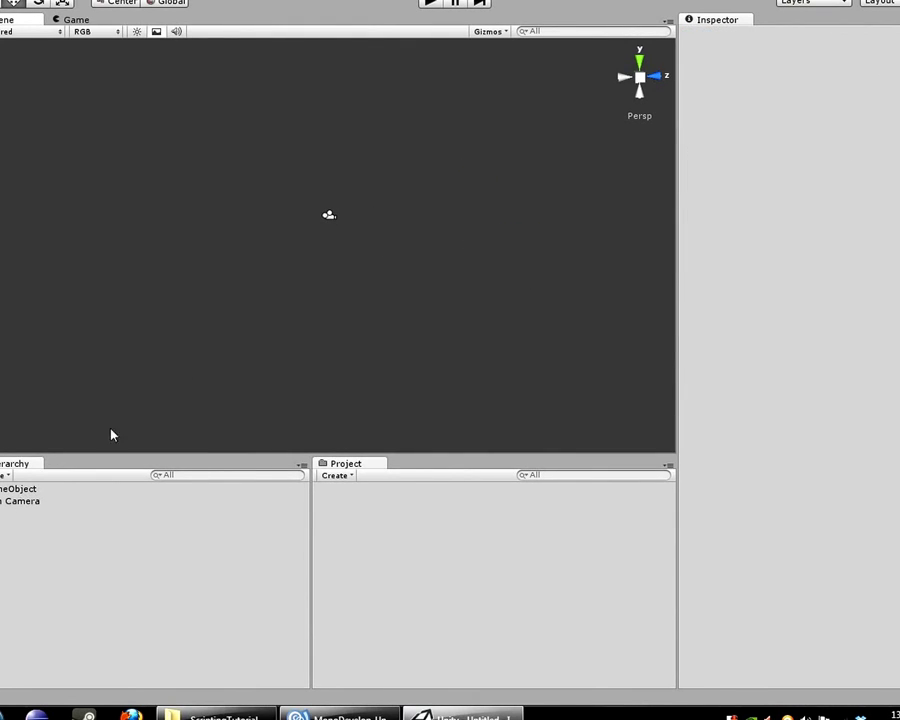
{"action": "left_click_drag", "start_coordinate": [396, 151], "coordinate": [552, 298]}
{"action": "left_click", "coordinate": [12, 502]}
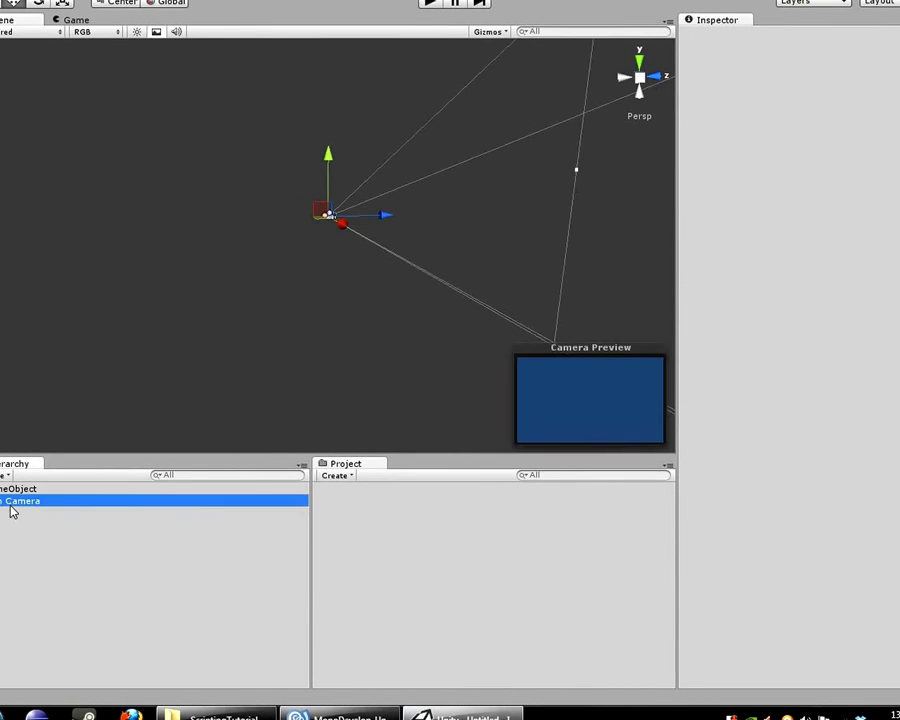
{"action": "left_click", "coordinate": [14, 489]}
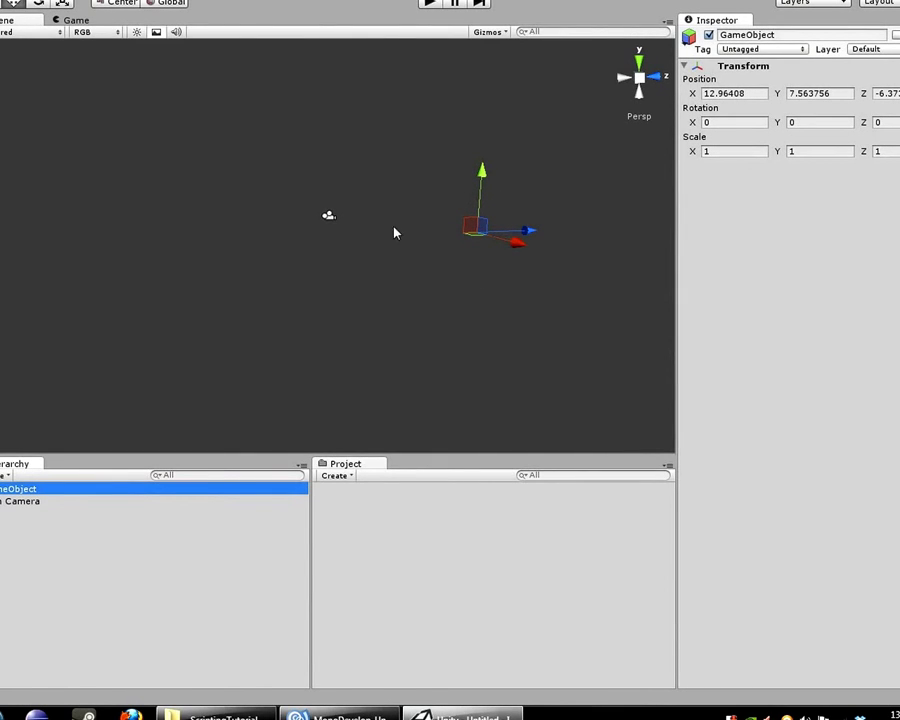
Delete the empty GameObject from the scene.
{"action": "left_click", "coordinate": [22, 493]}
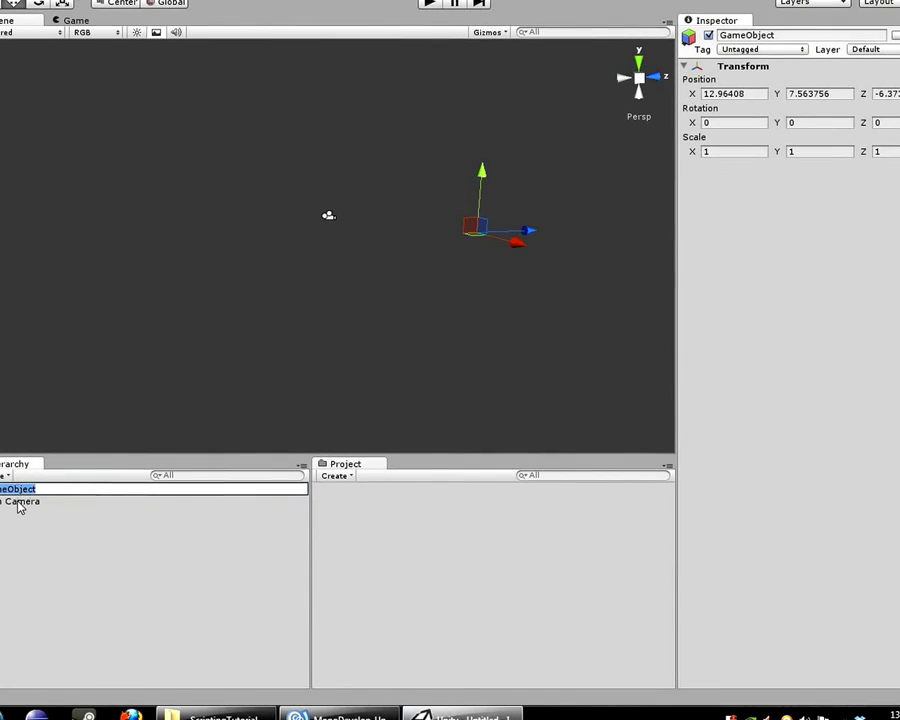
{"action": "left_click", "coordinate": [20, 503]}
{"action": "left_click", "coordinate": [17, 489]}
{"action": "key", "text": "Delete"}
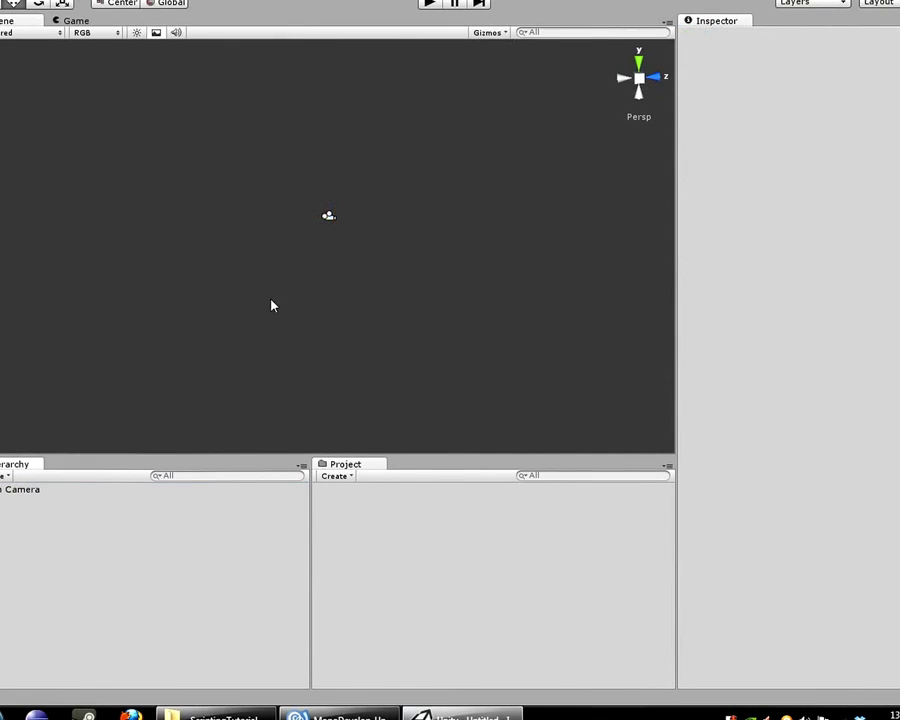
{"action": "left_click", "coordinate": [143, 0]}
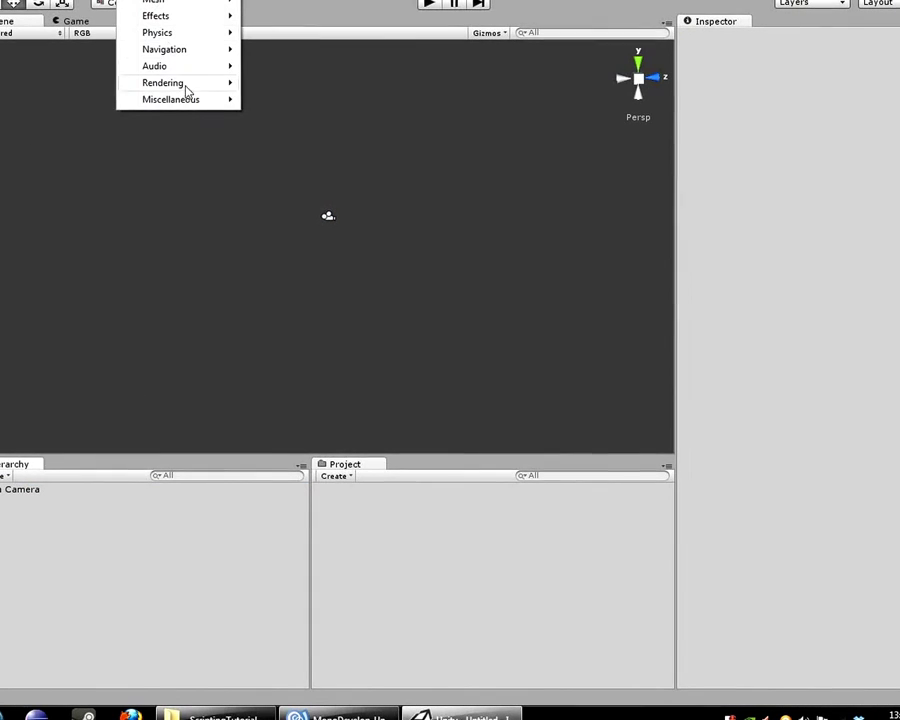
{"action": "left_click", "coordinate": [230, 0]}
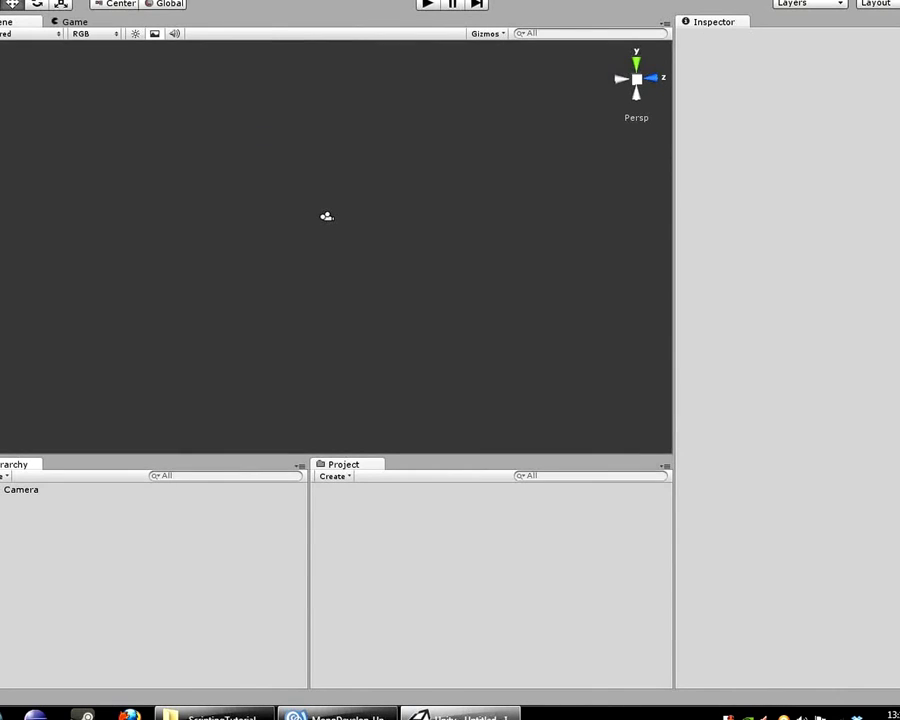
Create a cube and move it with its axis handles to about X 7.4, Y 7, Z -4.5.
{"action": "left_click", "coordinate": [84, 0]}
{"action": "mouse_move", "coordinate": [117, 27]}
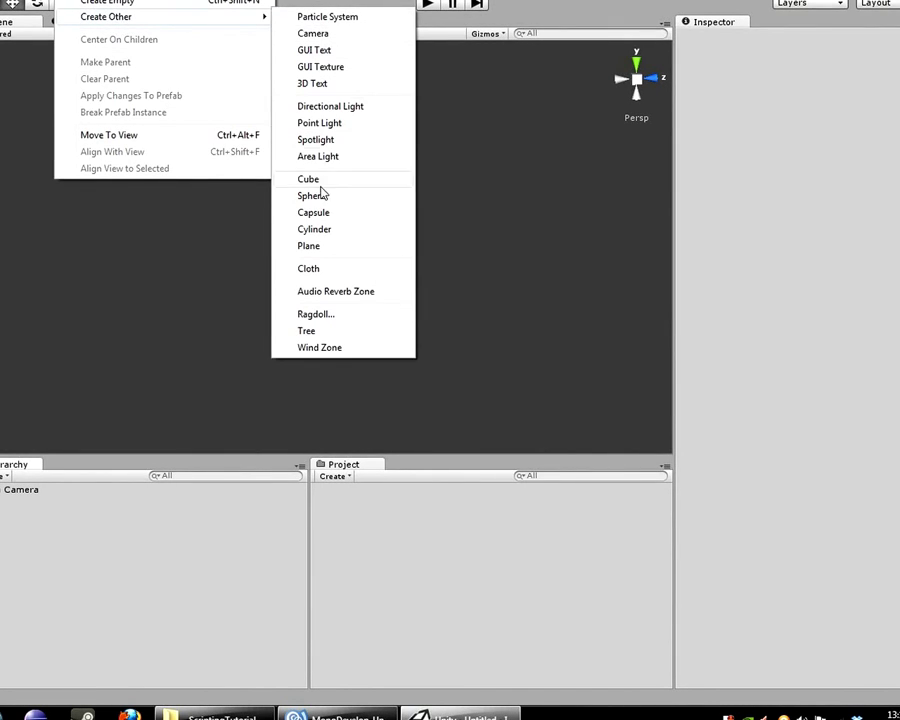
{"action": "left_click", "coordinate": [318, 182]}
{"action": "left_click_drag", "start_coordinate": [382, 246], "coordinate": [481, 234]}
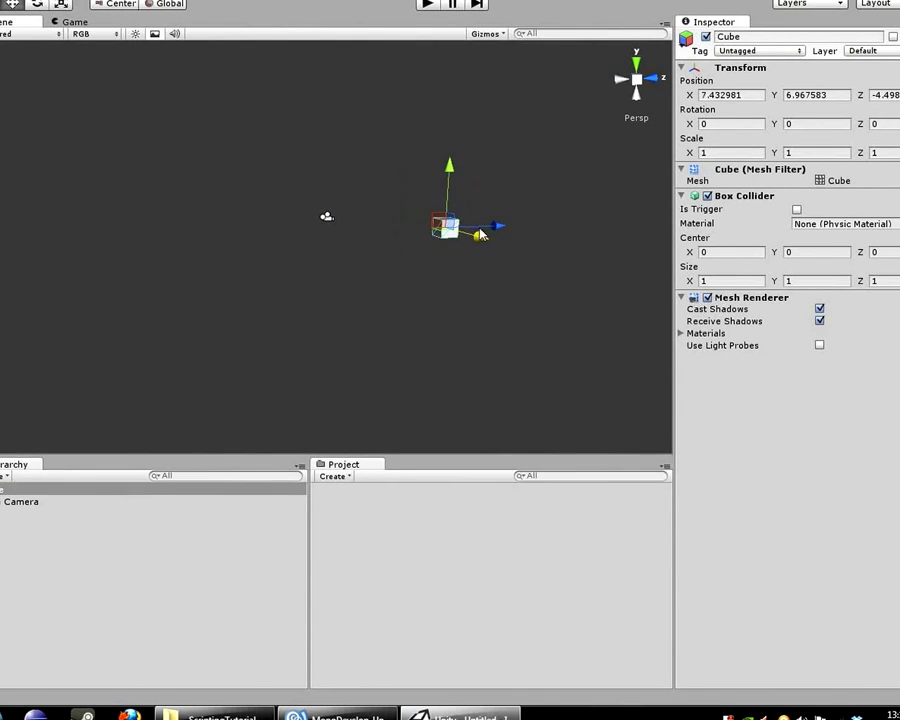
Shift the cube along its X axis in front of the Main Camera, checking its placement in the Camera Preview.
{"action": "left_click", "coordinate": [328, 217]}
{"action": "left_click", "coordinate": [446, 229]}
{"action": "left_click_drag", "start_coordinate": [480, 238], "coordinate": [455, 238]}
{"action": "left_click", "coordinate": [326, 219]}
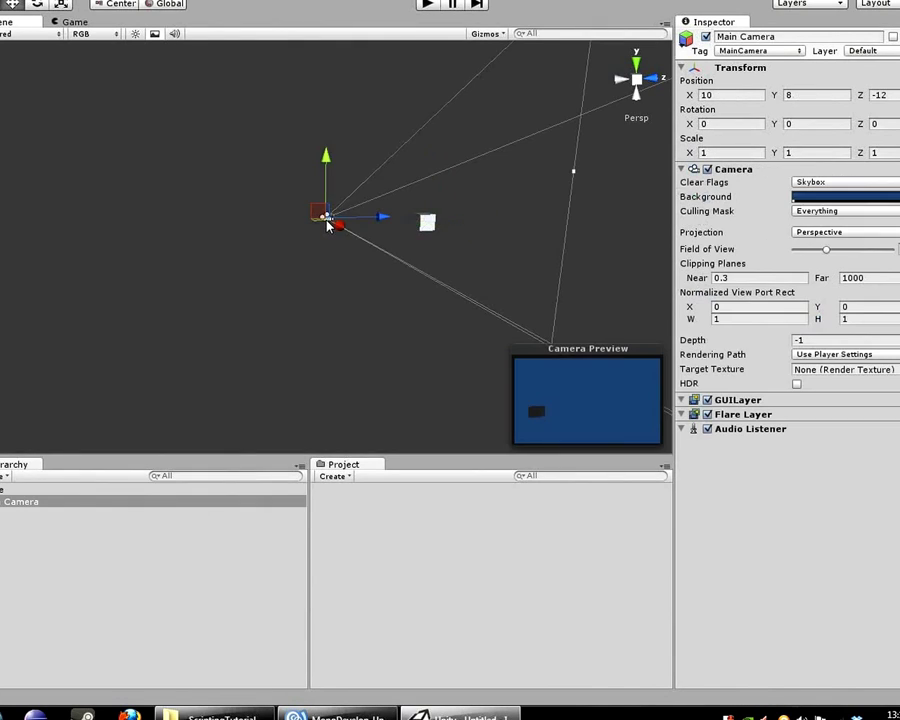